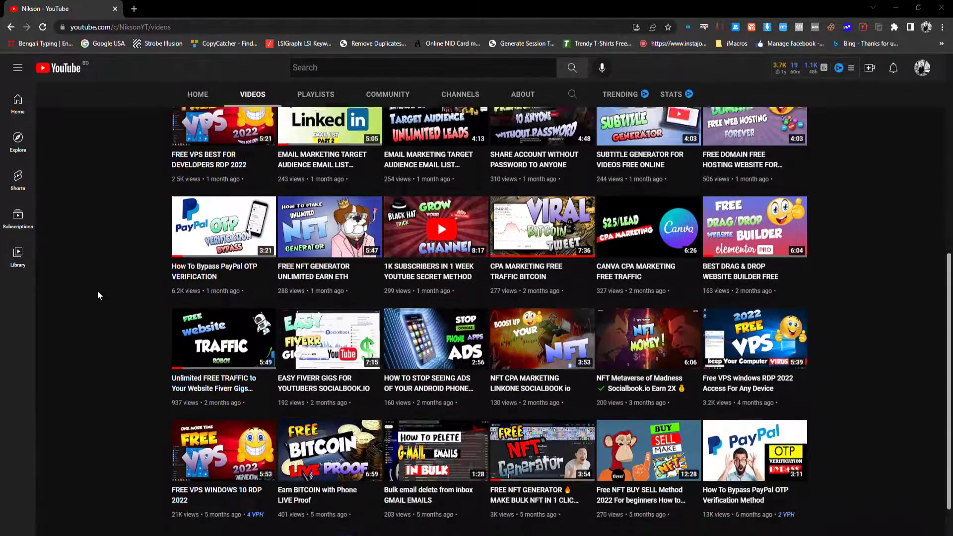
pyautogui.scroll(-2, 98, 295)
pyautogui.scroll(-1, 97, 296)
pyautogui.scroll(-1, 98, 296)
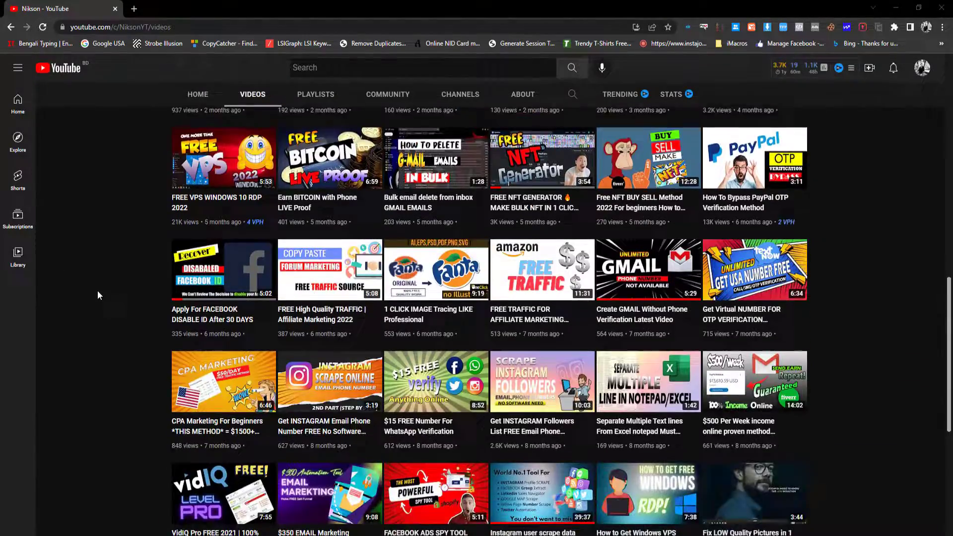
pyautogui.scroll(3, 97, 296)
pyautogui.scroll(1, 98, 296)
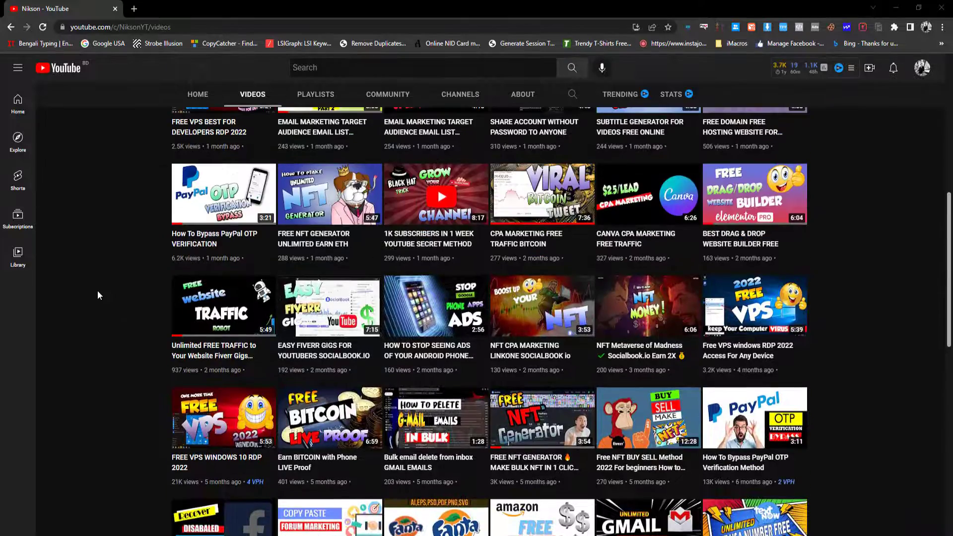
pyautogui.scroll(3, 98, 291)
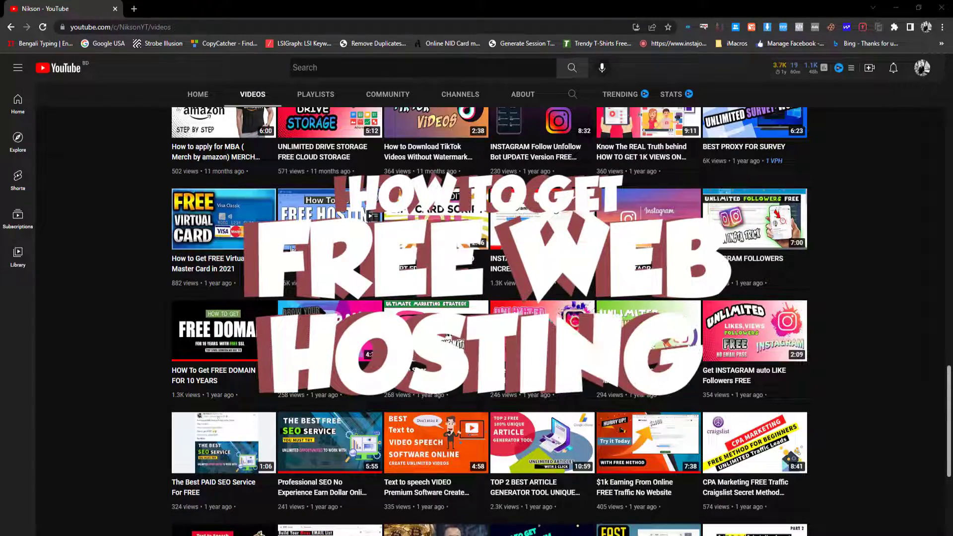
pyautogui.scroll(3, 104, 241)
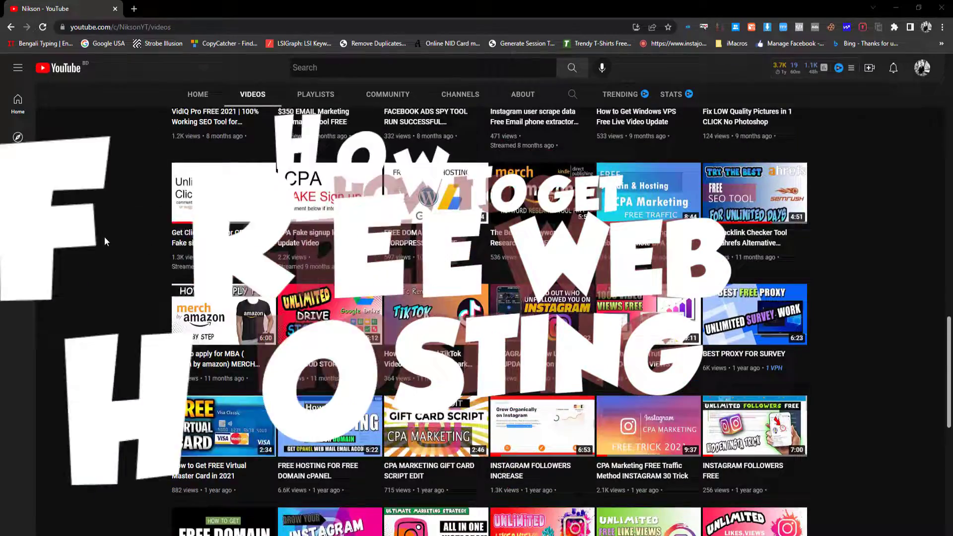
pyautogui.scroll(5, 104, 241)
pyautogui.scroll(5, 104, 242)
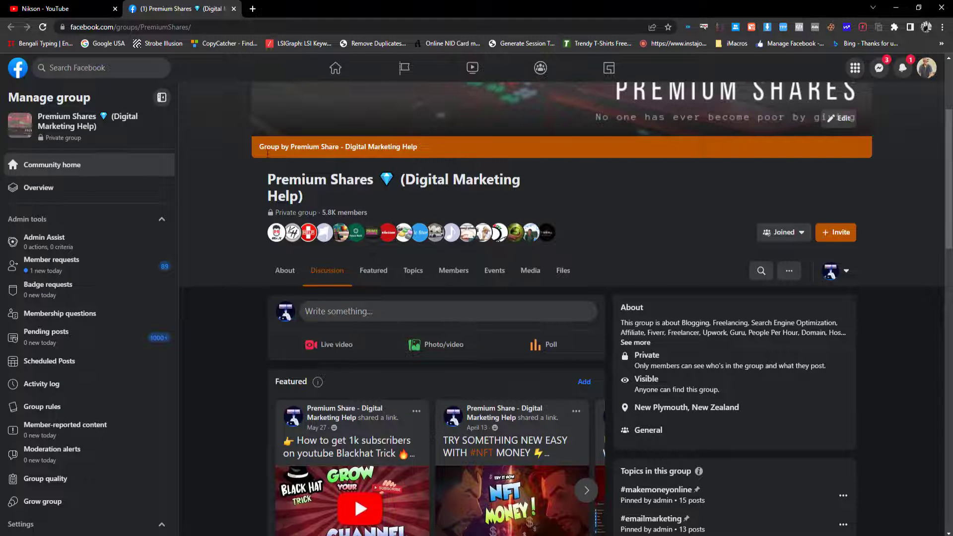
pyautogui.scroll(3, 267, 155)
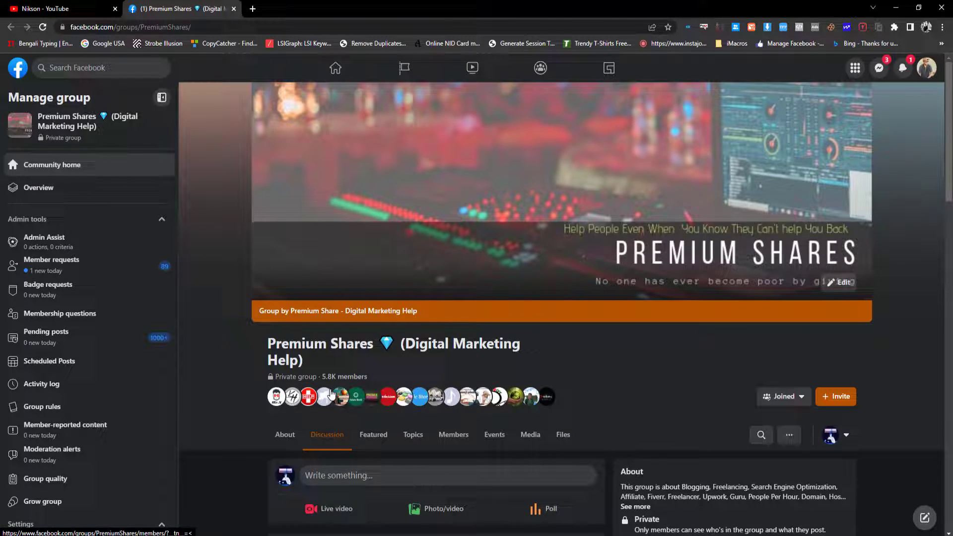
pyautogui.scroll(-3, 329, 395)
pyautogui.scroll(-3, 350, 384)
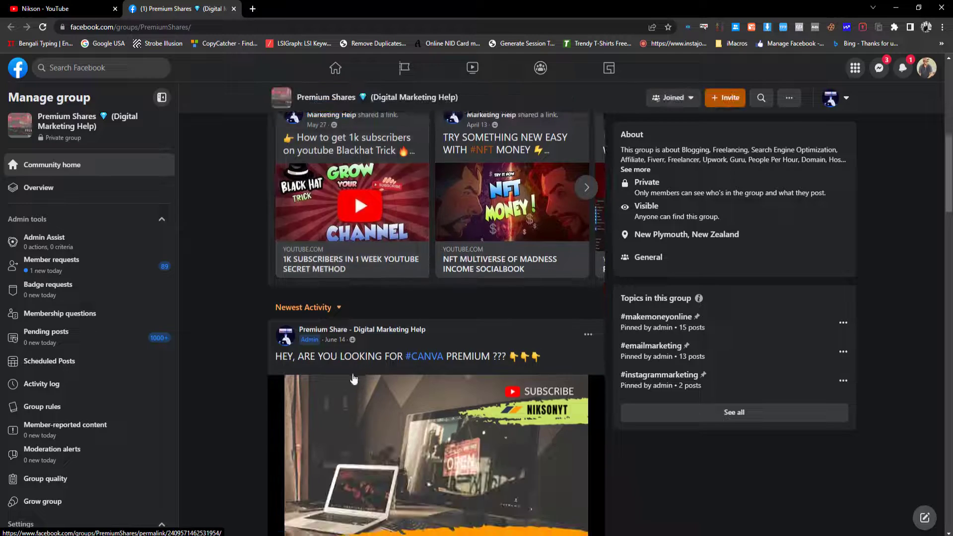
pyautogui.scroll(-3, 354, 380)
pyautogui.scroll(-1, 313, 350)
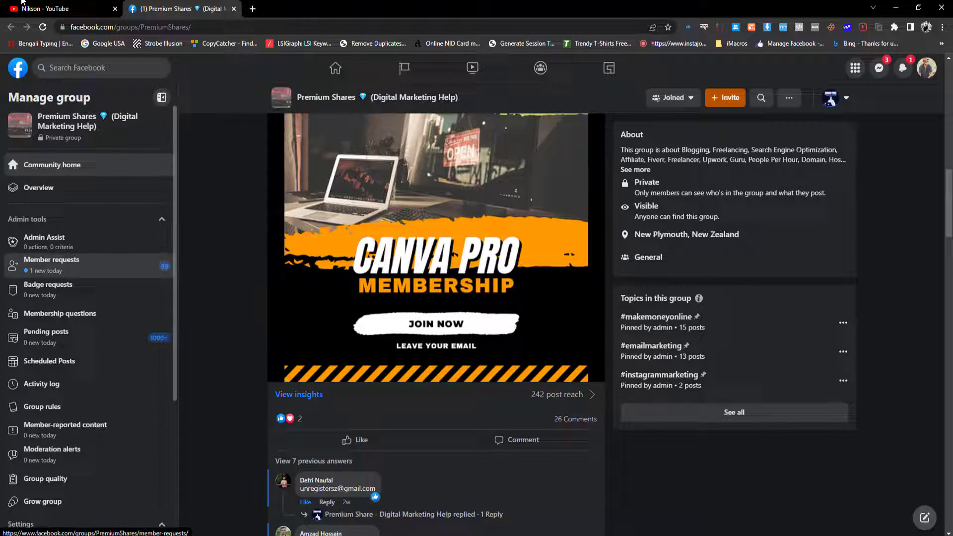
# Step: Leave the Facebook group feed and return to the YouTube channel's videos
pyautogui.click(25, 6)
pyautogui.scroll(-1, 59, 234)
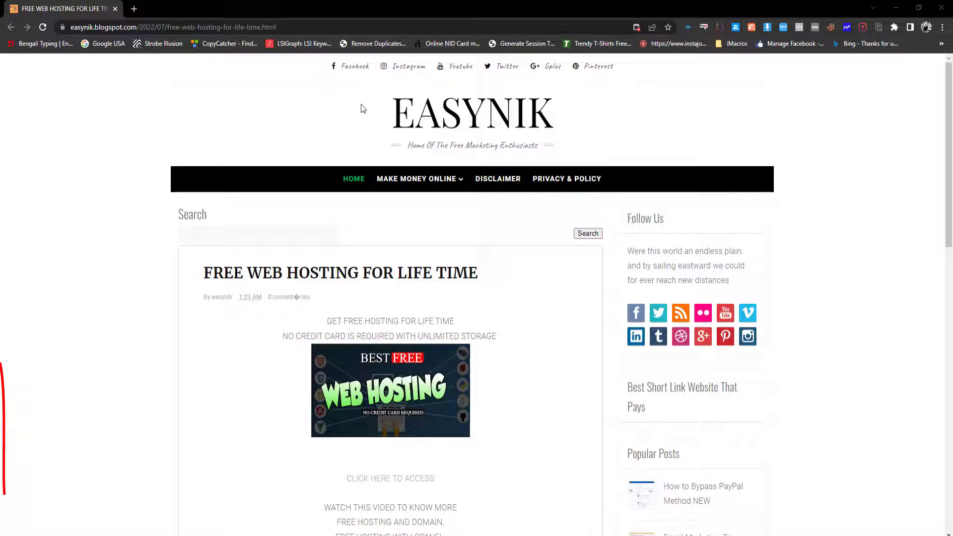
pyautogui.scroll(-2, 183, 219)
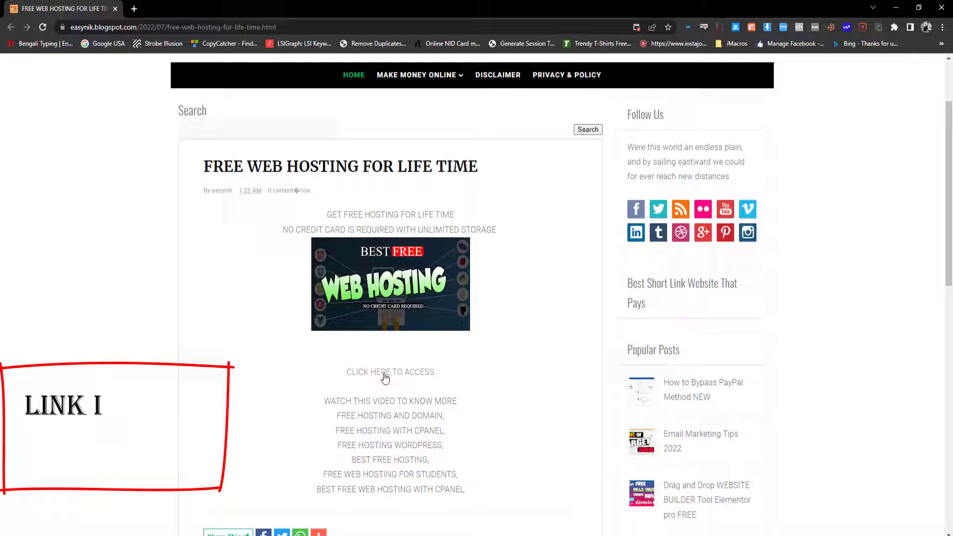
# Step: Always allow the blog's pop-ups and reopen the 'CLICK HERE TO ACCESS' hosting link
pyautogui.click(384, 376)
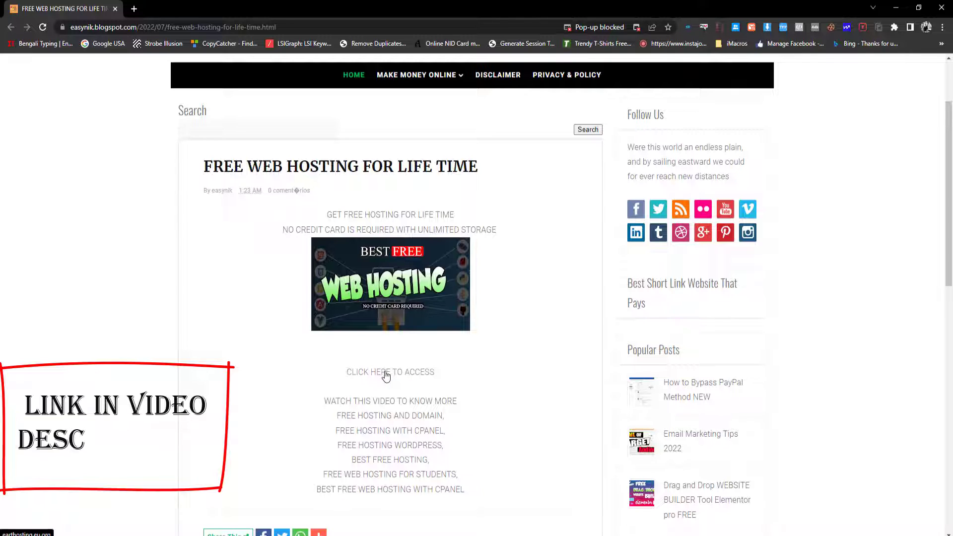
pyautogui.click(588, 30)
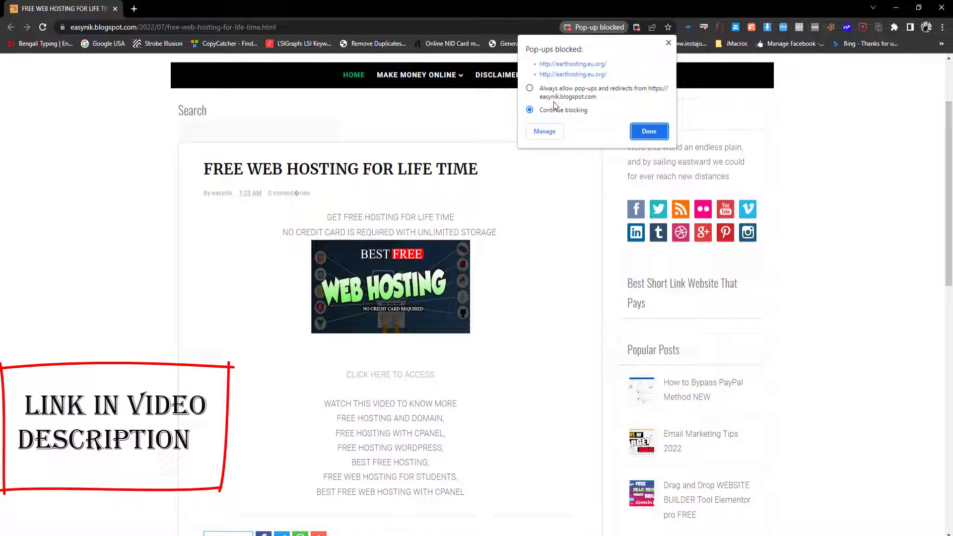
pyautogui.click(531, 89)
pyautogui.click(649, 132)
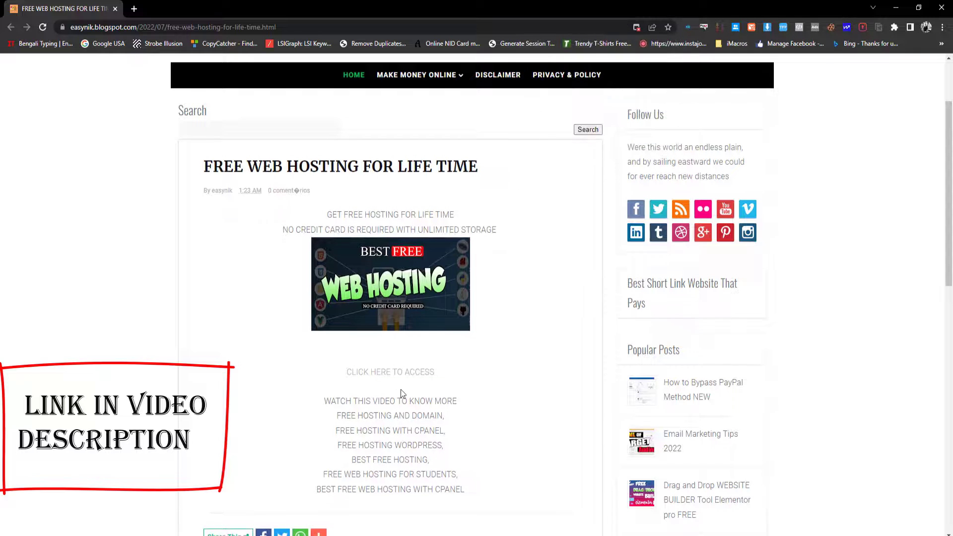
pyautogui.click(395, 374)
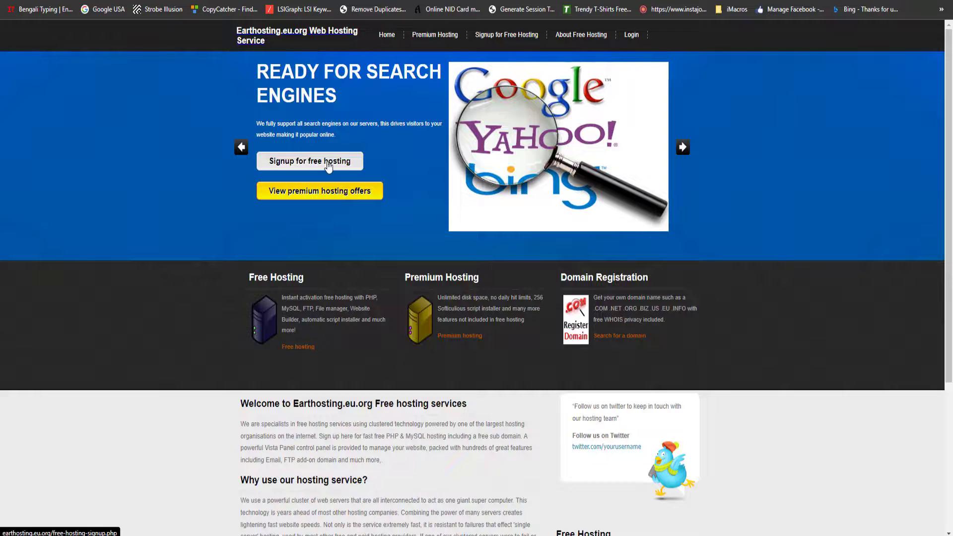
# Step: Register for free hosting under the Personal category, dismissing the save-password prompt
pyautogui.click(328, 167)
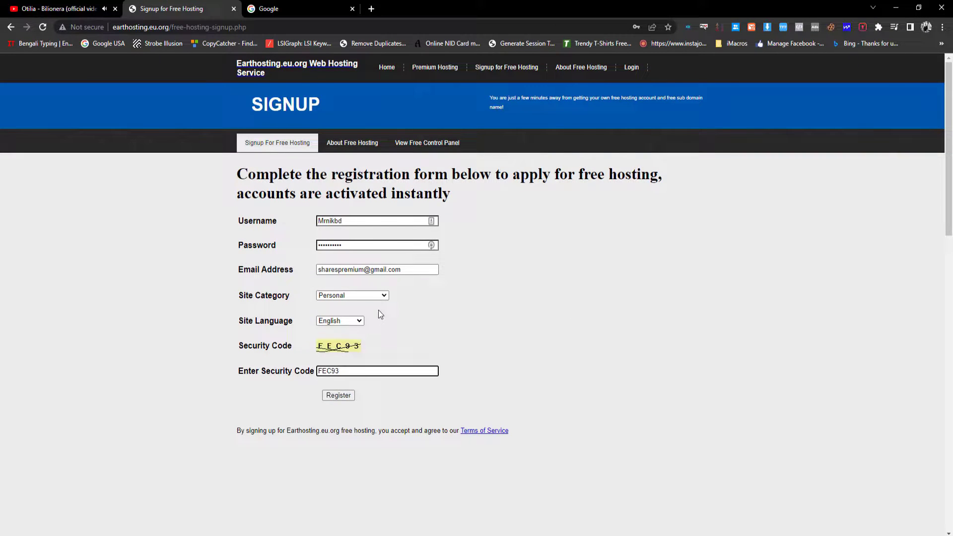
pyautogui.click(379, 298)
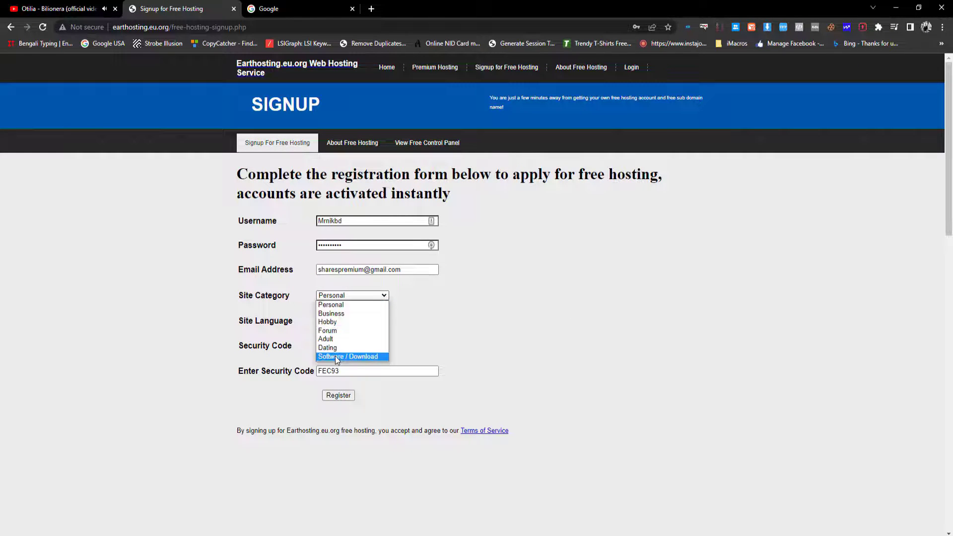
pyautogui.click(349, 306)
pyautogui.click(372, 297)
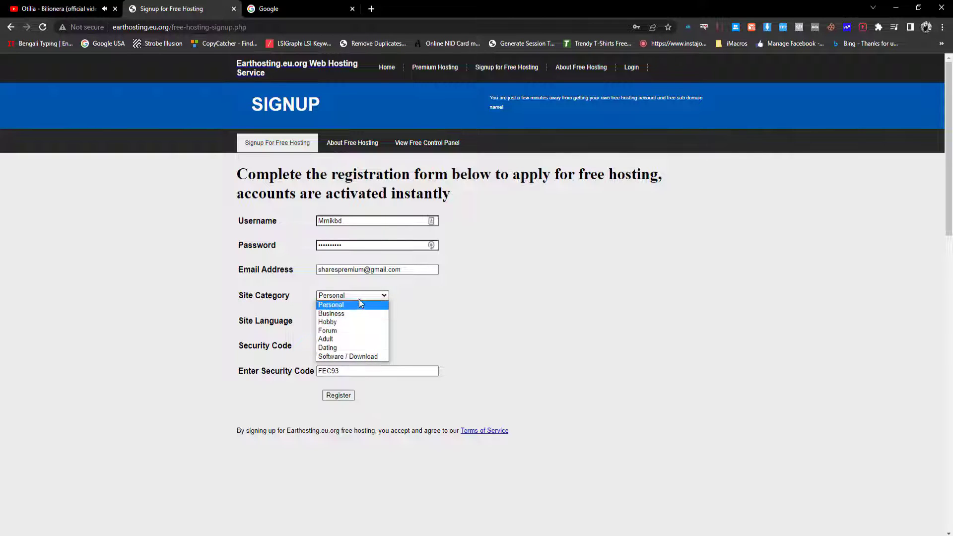
pyautogui.click(359, 300)
pyautogui.click(340, 396)
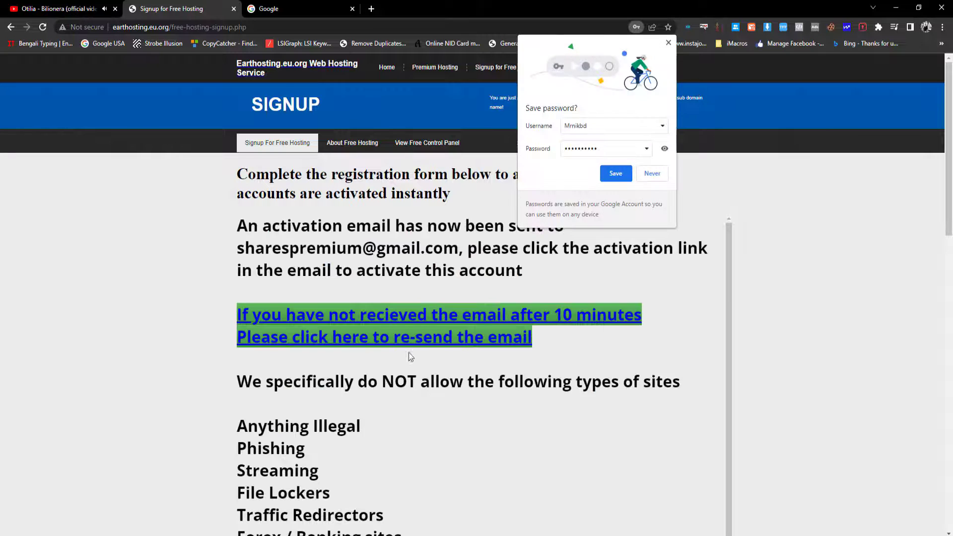
pyautogui.click(617, 174)
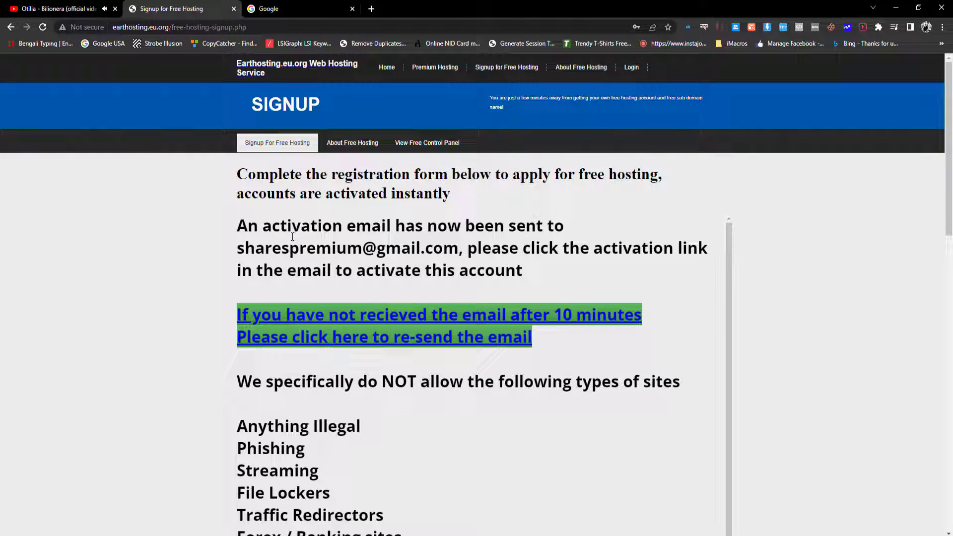
pyautogui.moveTo(363, 246); pyautogui.dragTo(463, 249)
# Step: Find the 'Action required to activate hosting account' email in Gmail's Spam folder and open it
pyautogui.click(302, 9)
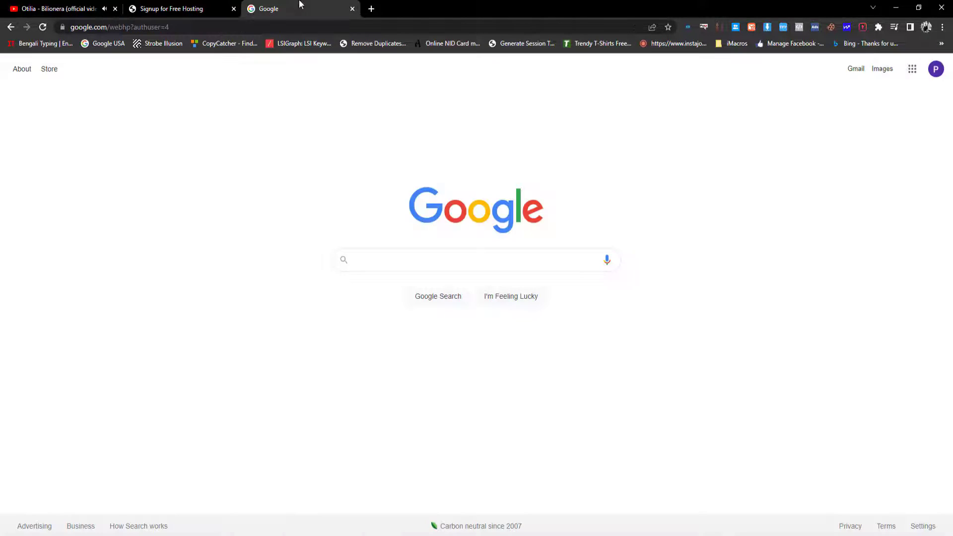
pyautogui.click(856, 69)
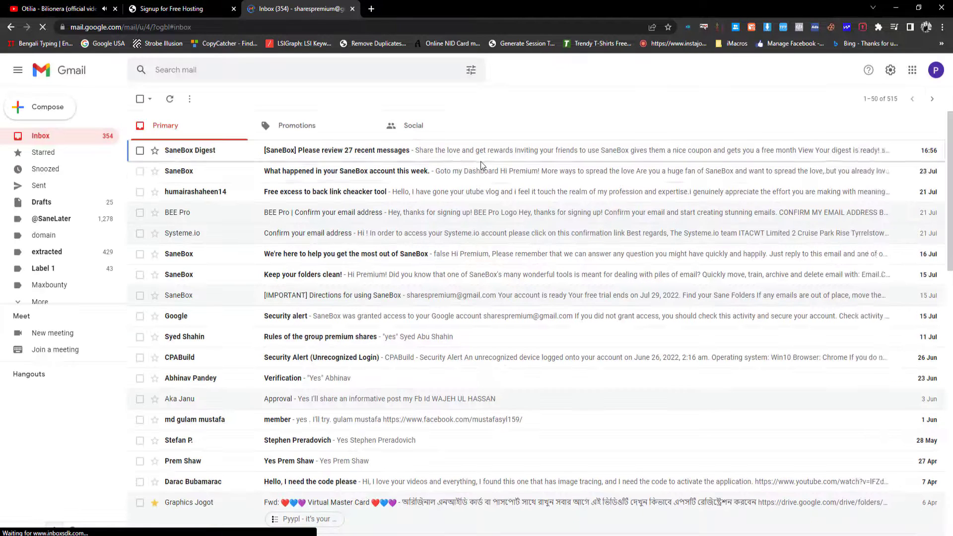
pyautogui.click(171, 99)
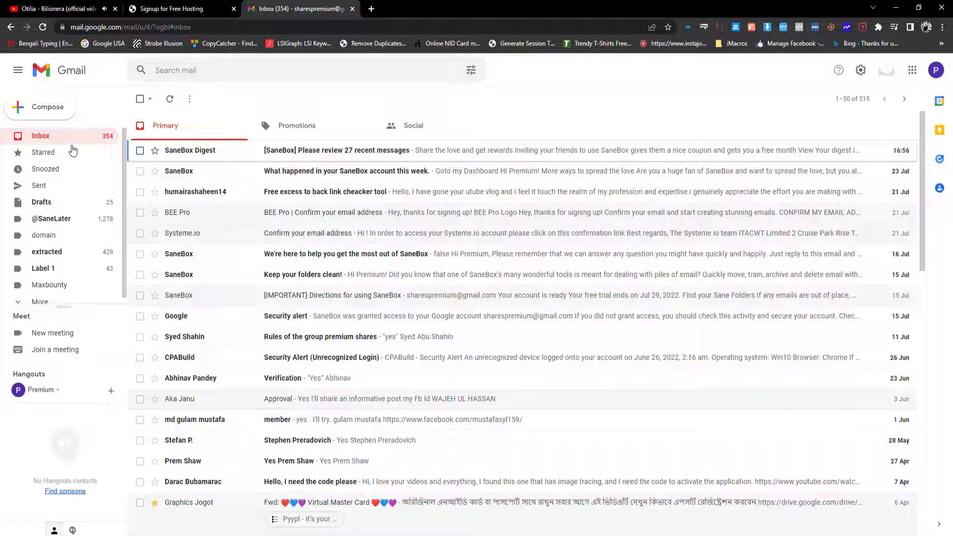
pyautogui.scroll(-1, 35, 186)
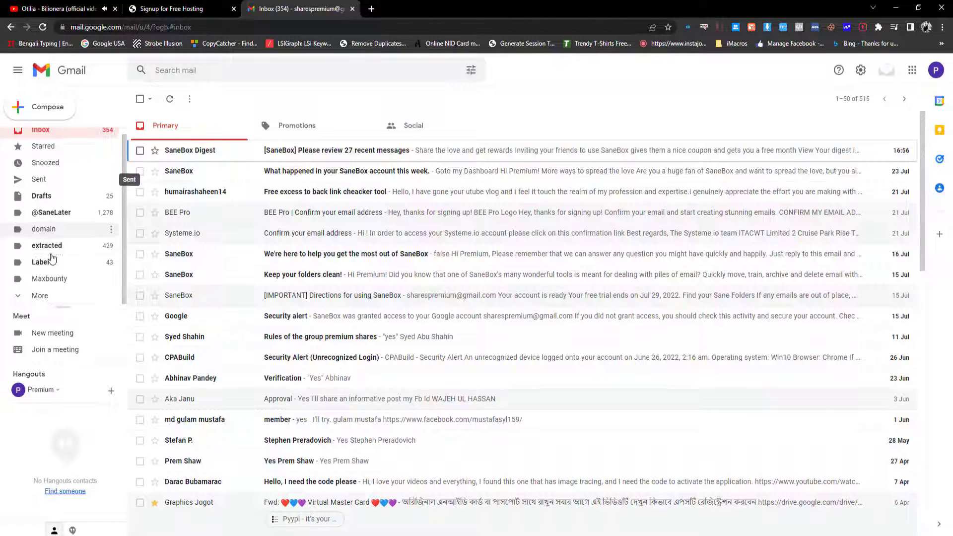
pyautogui.click(51, 297)
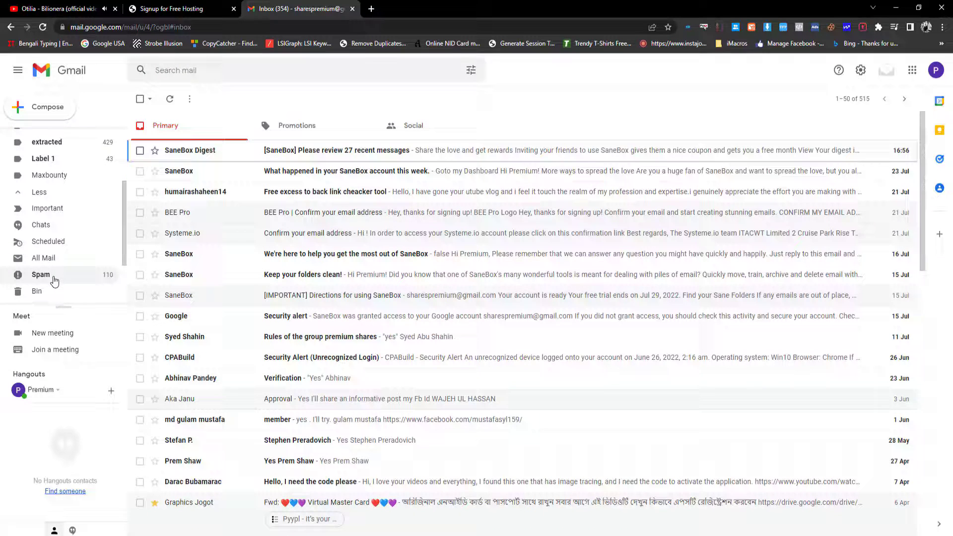
pyautogui.click(42, 274)
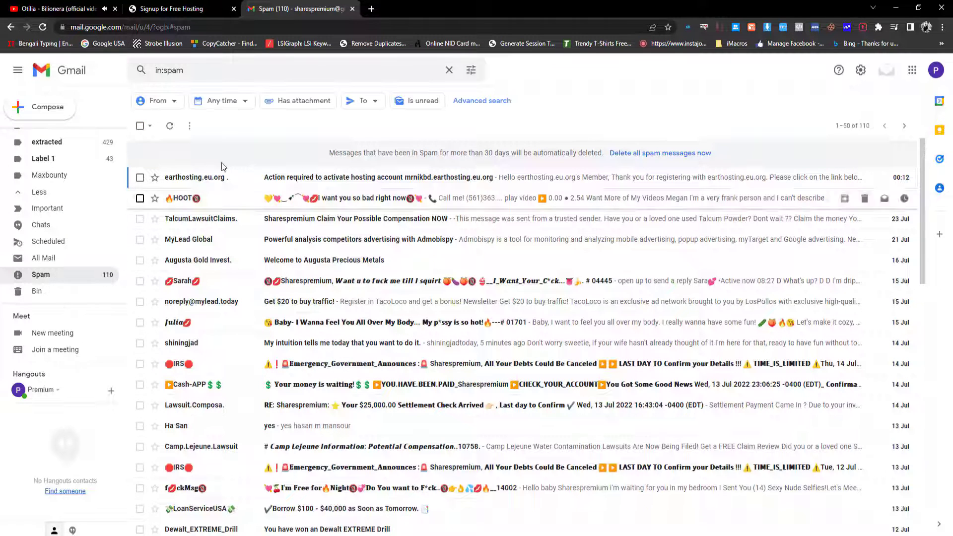
pyautogui.click(197, 179)
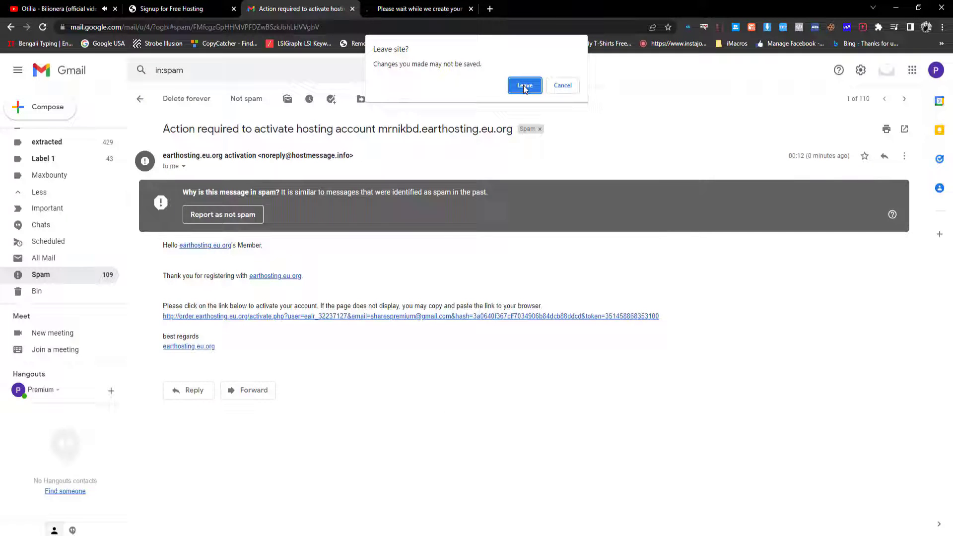
# Step: Confirm leaving the page and read the signup page's list of disallowed site types
pyautogui.click(523, 85)
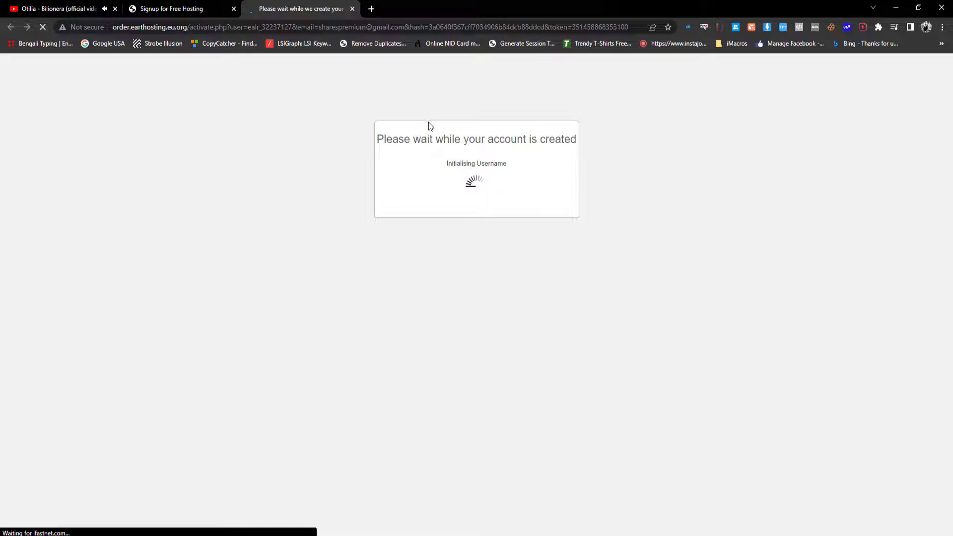
pyautogui.hotkey('ctrl', 'shift', 'Tab')
pyautogui.scroll(-1, 371, 253)
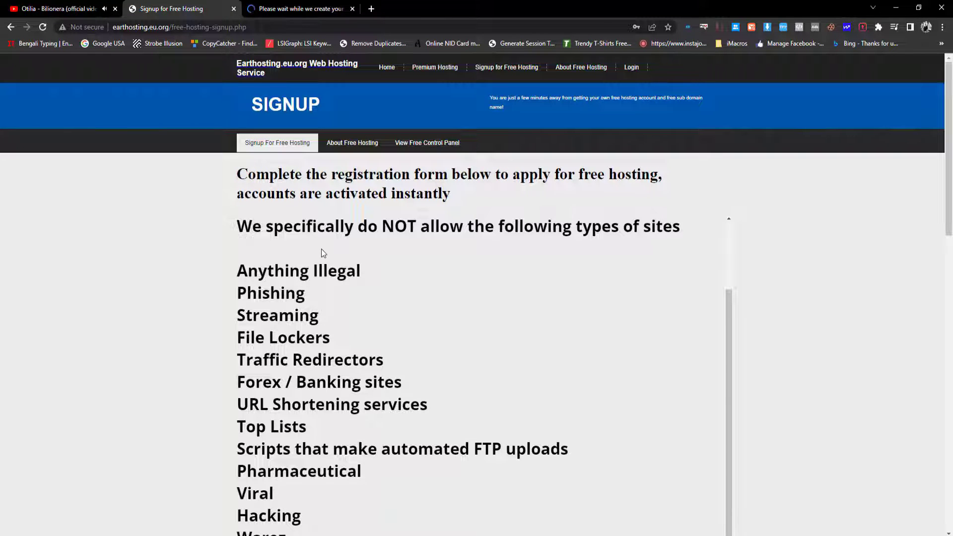
pyautogui.scroll(1, 283, 268)
pyautogui.moveTo(276, 277); pyautogui.dragTo(723, 282)
pyautogui.click(424, 285)
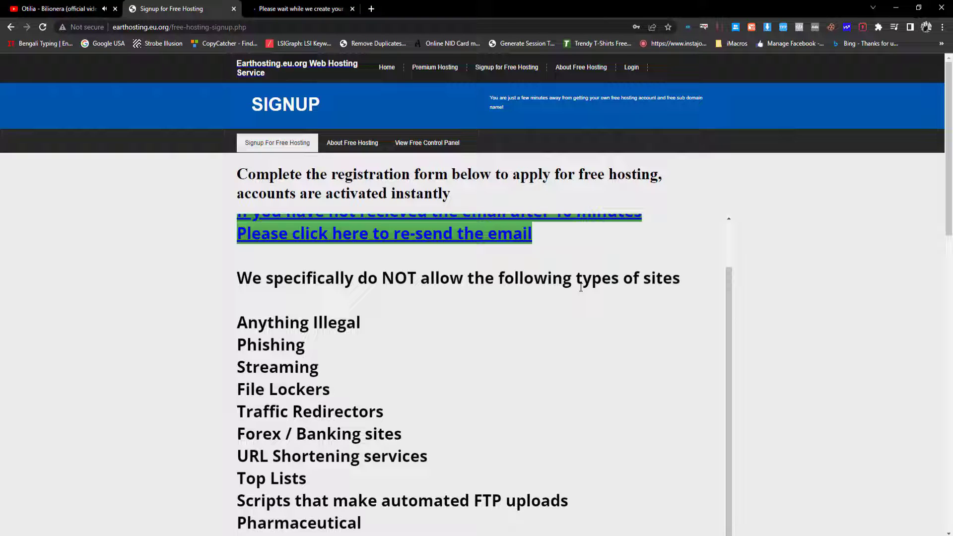
pyautogui.scroll(-1, 425, 285)
pyautogui.scroll(-1, 425, 285)
pyautogui.moveTo(235, 270)
pyautogui.mouseDown()
pyautogui.moveTo(337, 379)
pyautogui.moveTo(385, 488)
pyautogui.mouseUp()
pyautogui.click(394, 487)
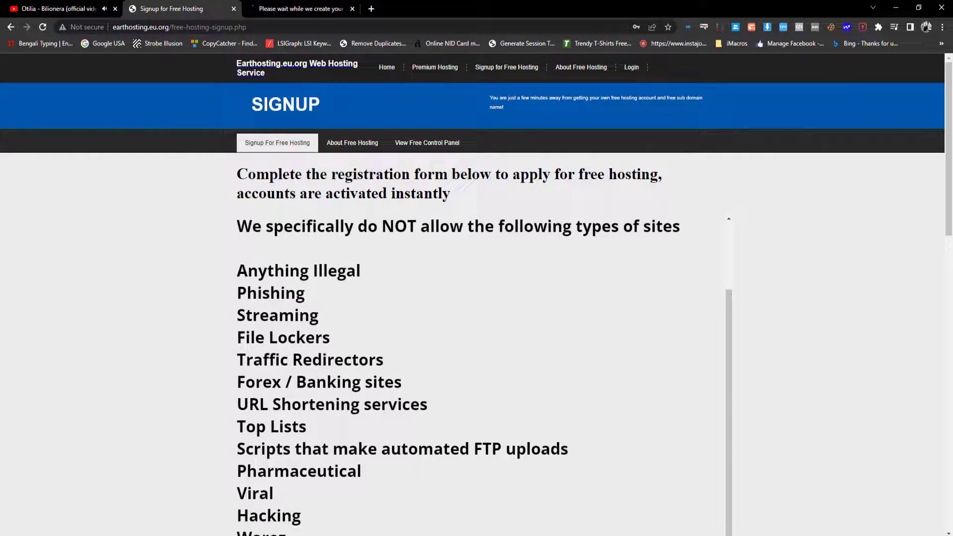
pyautogui.scroll(-3, 330, 447)
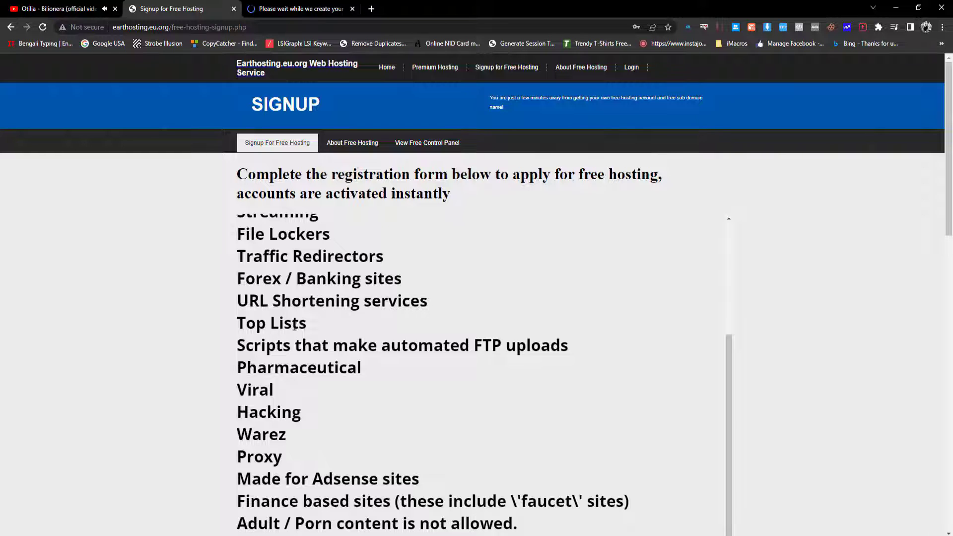
pyautogui.scroll(-2, 295, 325)
pyautogui.scroll(-3, 311, 400)
pyautogui.scroll(-3, 320, 405)
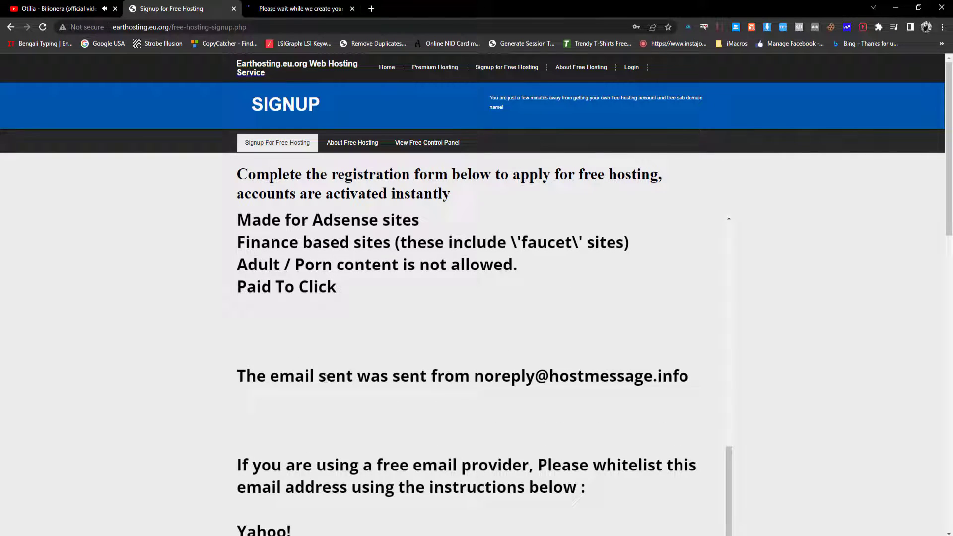
pyautogui.scroll(-1, 541, 382)
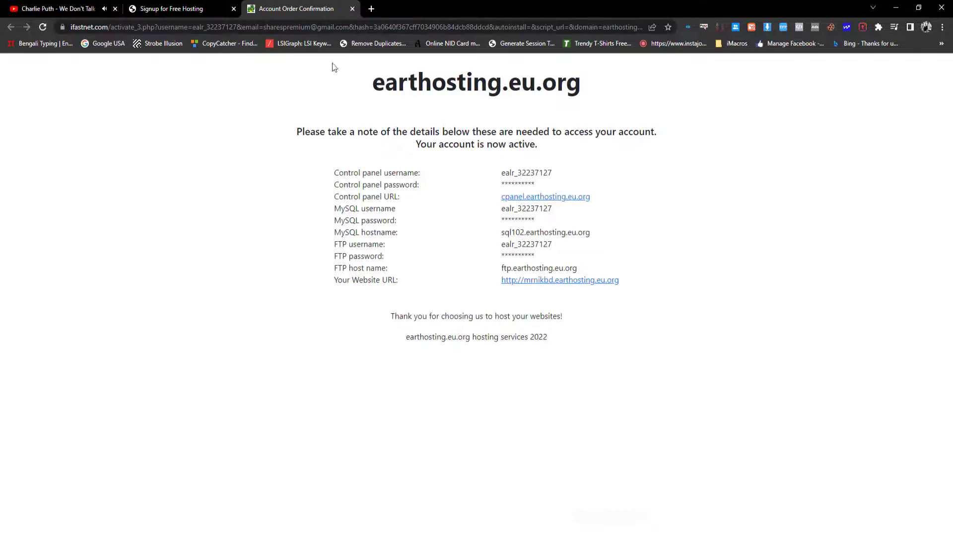
# Step: Review the confirmation page's heading, active-account notice, login note and password
pyautogui.moveTo(382, 85); pyautogui.dragTo(602, 106)
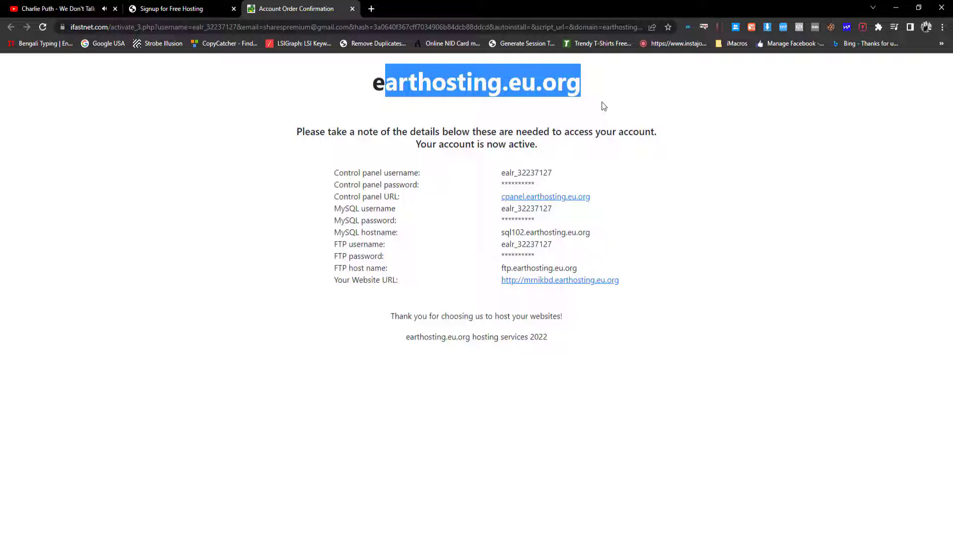
pyautogui.click(377, 143)
pyautogui.moveTo(409, 133); pyautogui.dragTo(614, 132)
pyautogui.click(503, 151)
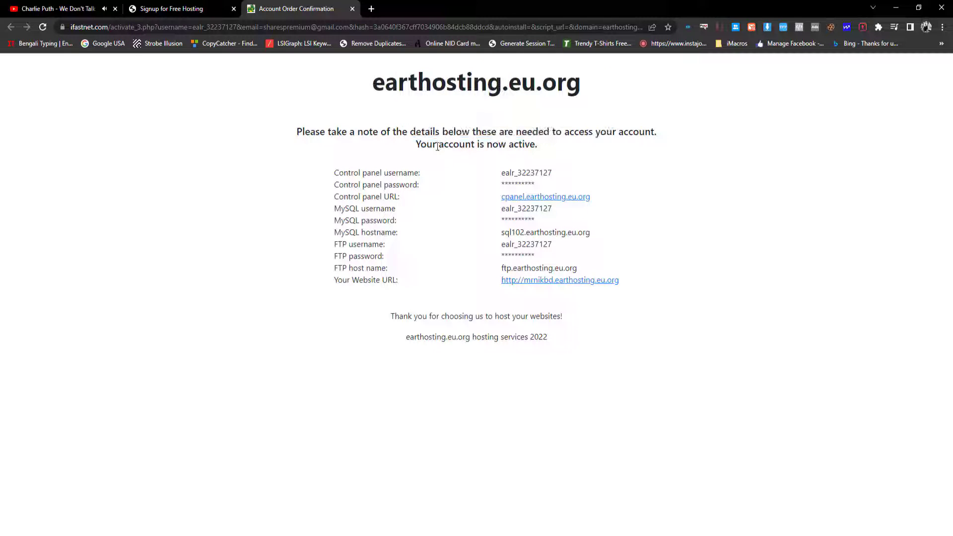
pyautogui.moveTo(435, 144); pyautogui.dragTo(540, 144)
pyautogui.click(440, 177)
pyautogui.click(477, 218)
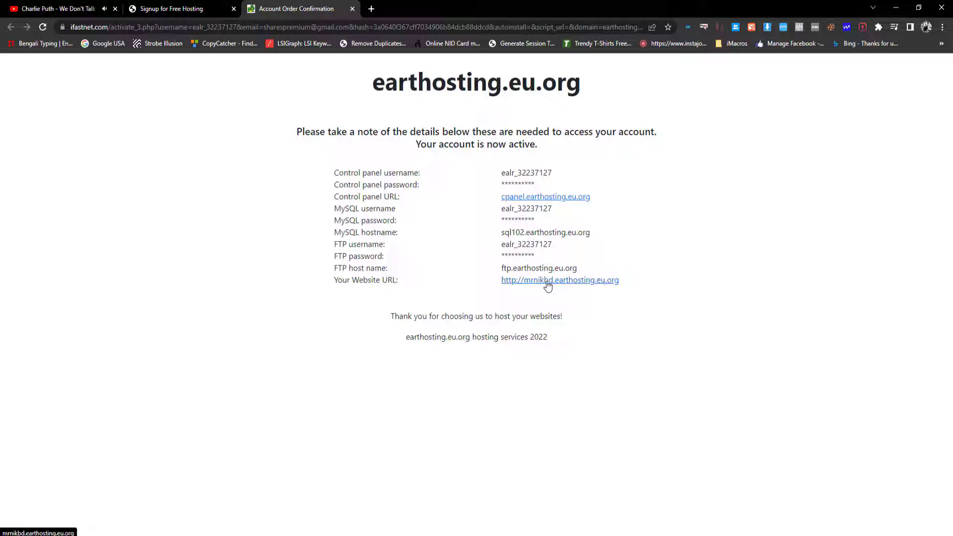
# Step: Open the Control panel URL and Website URL each in a new tab, showing the control panel login
pyautogui.rightClick(548, 199)
pyautogui.click(573, 206)
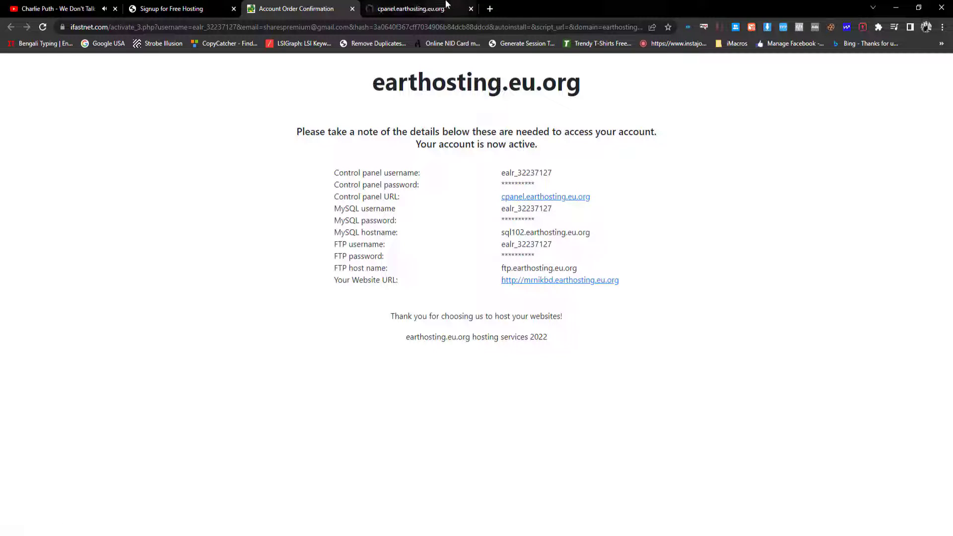
pyautogui.rightClick(586, 284)
pyautogui.click(626, 290)
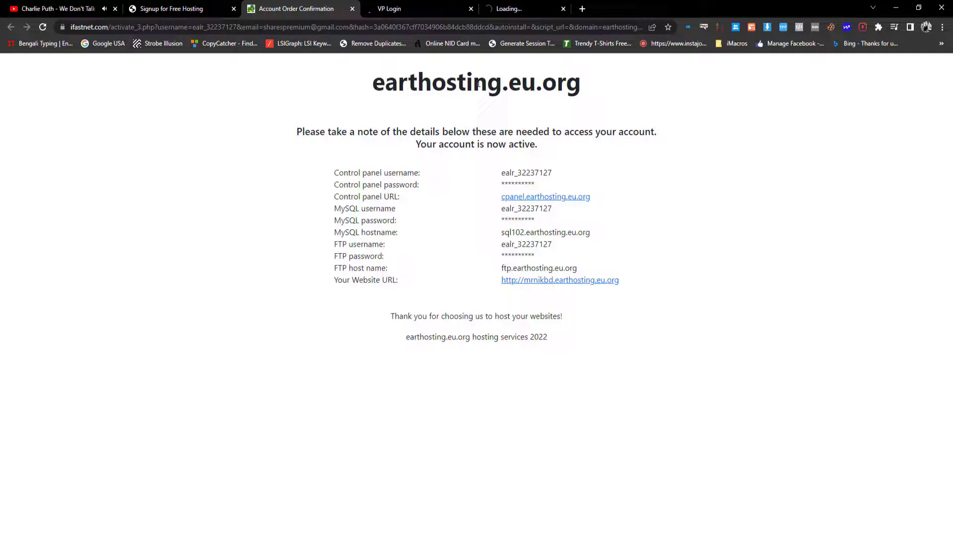
pyautogui.click(450, 6)
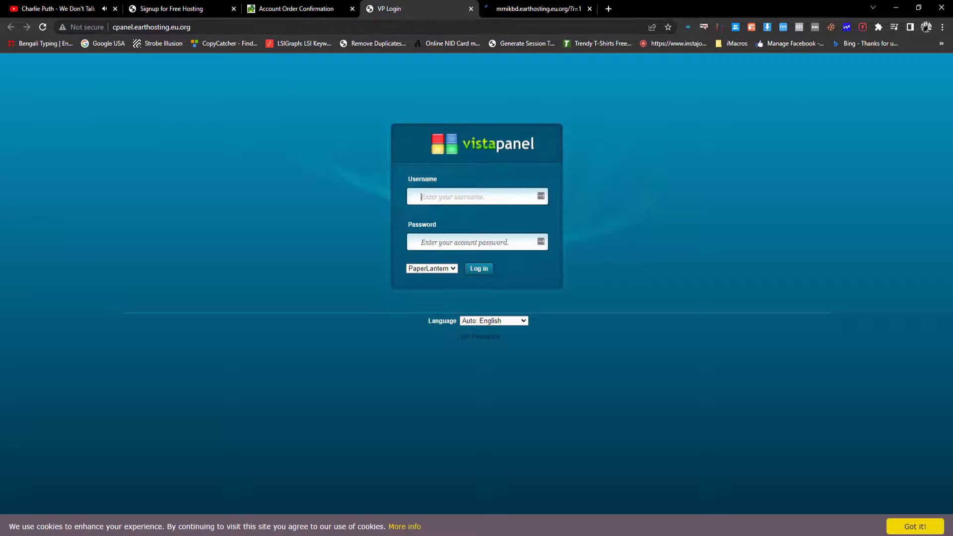
# Step: Copy the control panel username from the confirmation page into the VistaPanel Username field
pyautogui.click(290, 6)
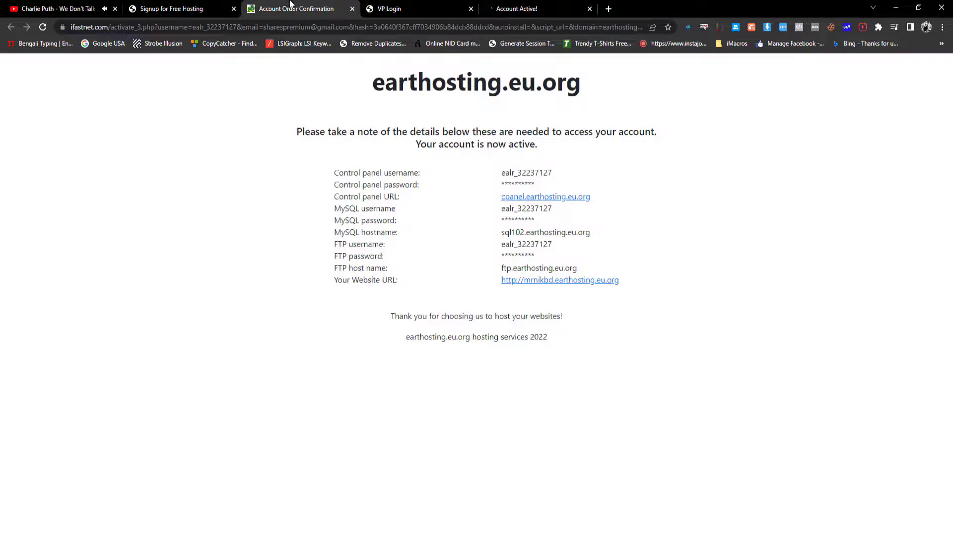
pyautogui.doubleClick(524, 173)
pyautogui.rightClick(526, 175)
pyautogui.click(533, 182)
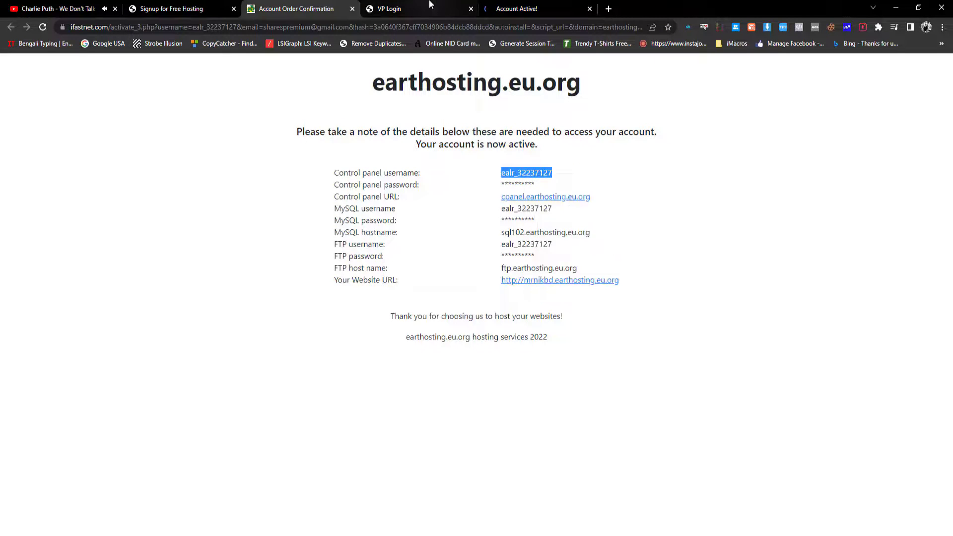
pyautogui.click(428, 9)
pyautogui.rightClick(447, 195)
pyautogui.click(484, 264)
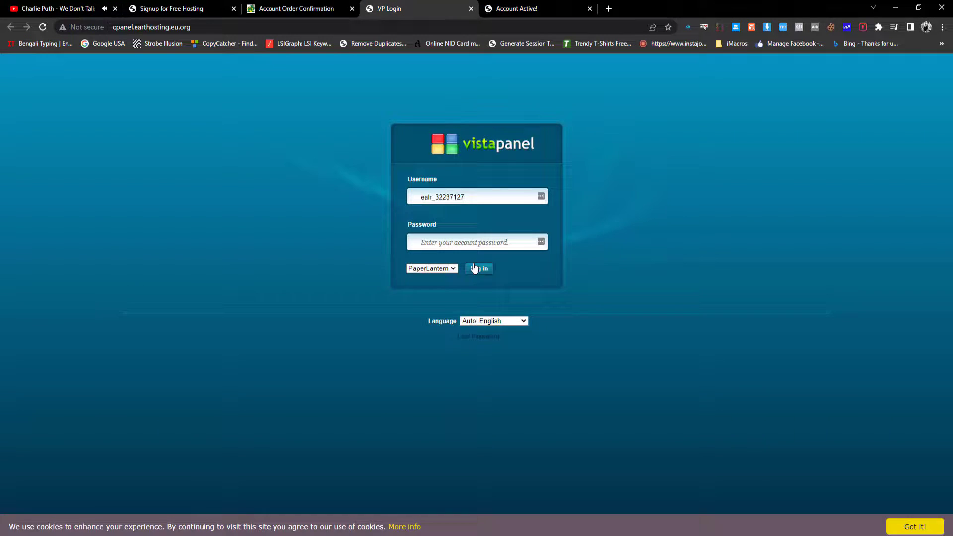
pyautogui.click(491, 8)
# Step: Check the activation email's Cpanel login details, then submit the VistaPanel login
pyautogui.moveTo(252, 129); pyautogui.dragTo(355, 129)
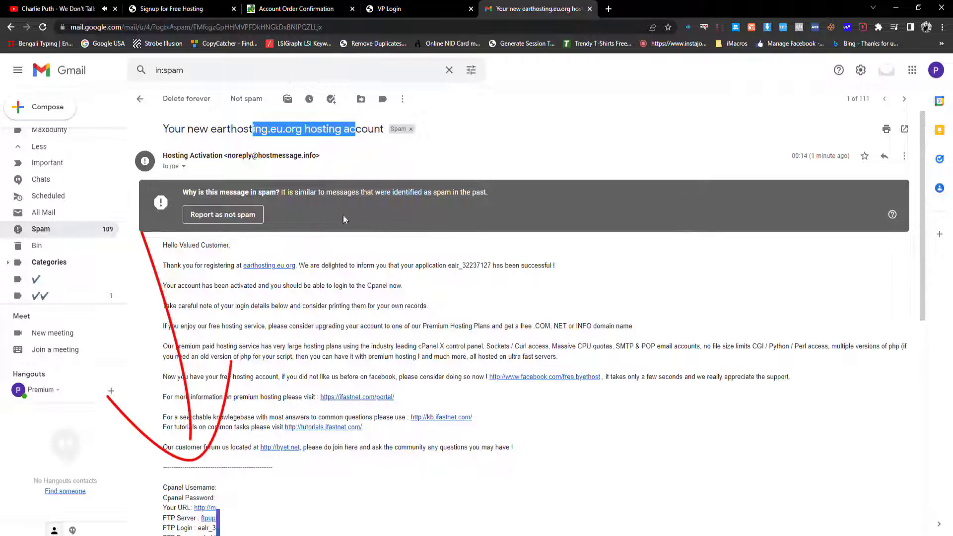
pyautogui.click(269, 342)
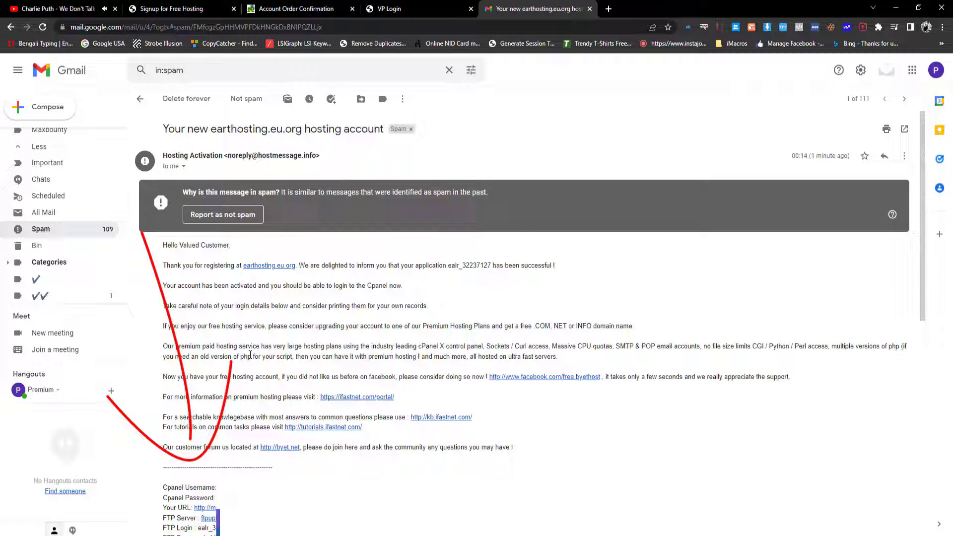
pyautogui.scroll(-1, 207, 516)
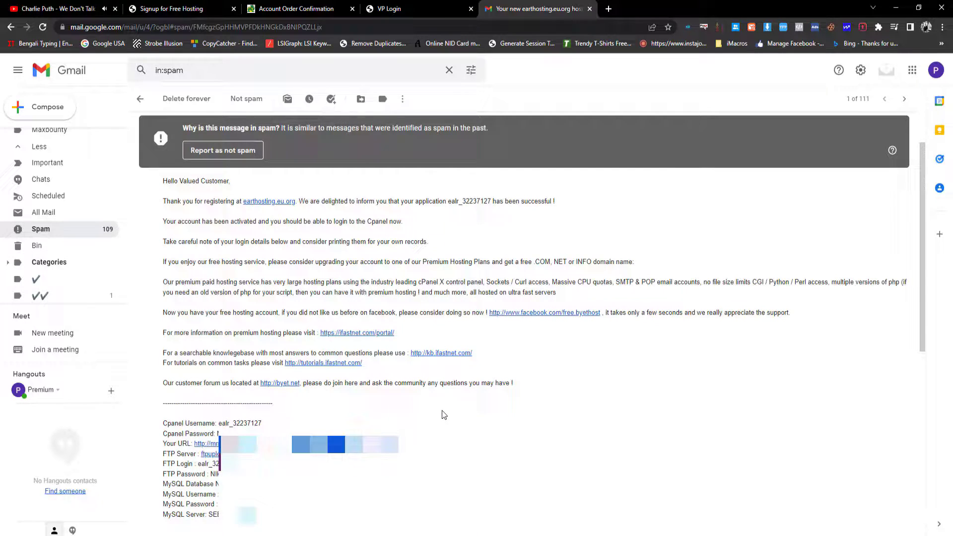
pyautogui.hotkey('ctrl', 'shift', 'Tab')
pyautogui.click(479, 273)
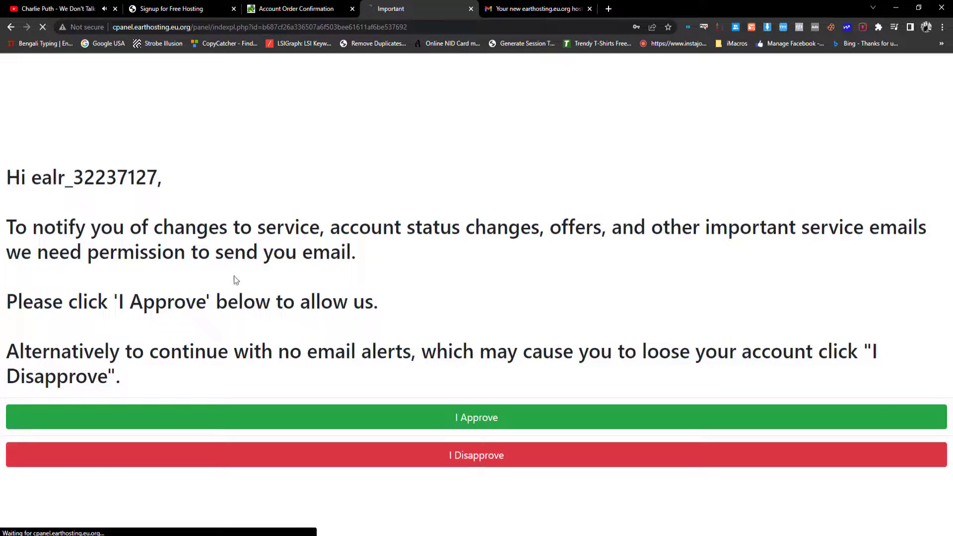
# Step: Approve service emails and review the account's unlimited quotas and 50000 daily hits limit
pyautogui.click(464, 419)
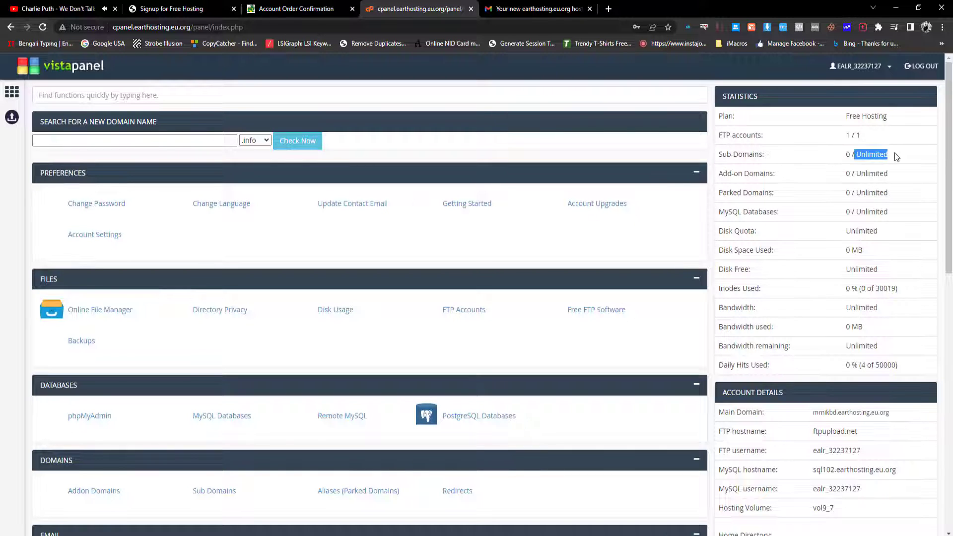
pyautogui.doubleClick(871, 174)
pyautogui.doubleClick(900, 195)
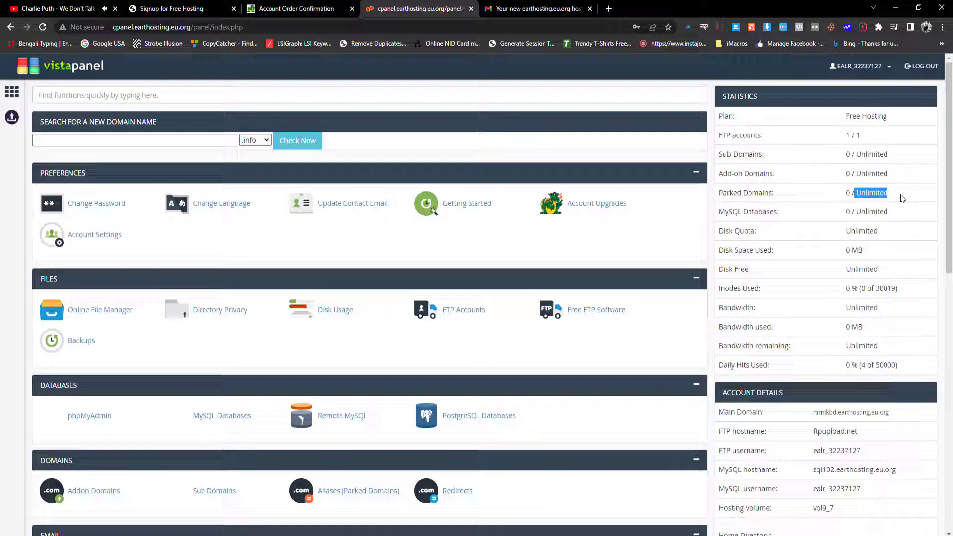
pyautogui.moveTo(858, 212); pyautogui.dragTo(918, 217)
pyautogui.moveTo(859, 231); pyautogui.dragTo(900, 239)
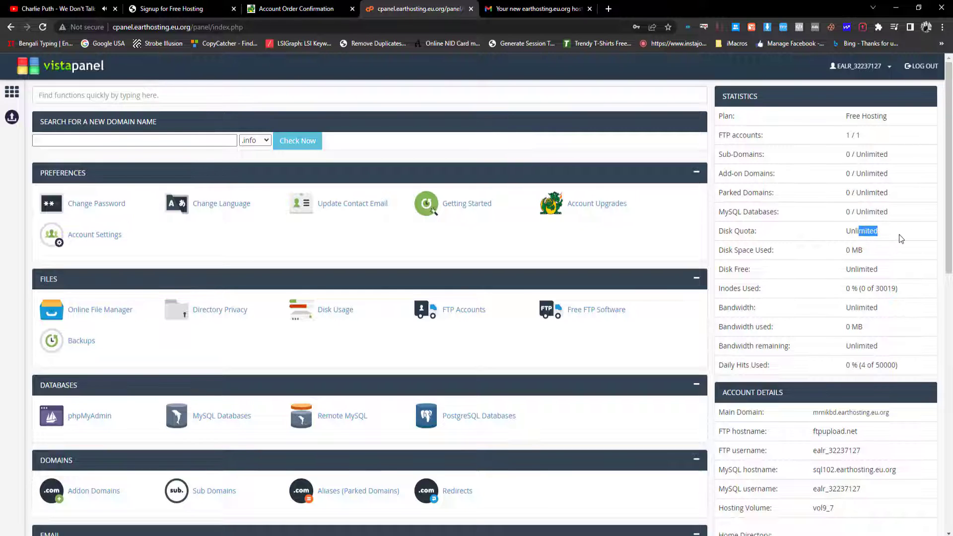
pyautogui.moveTo(852, 269); pyautogui.dragTo(889, 274)
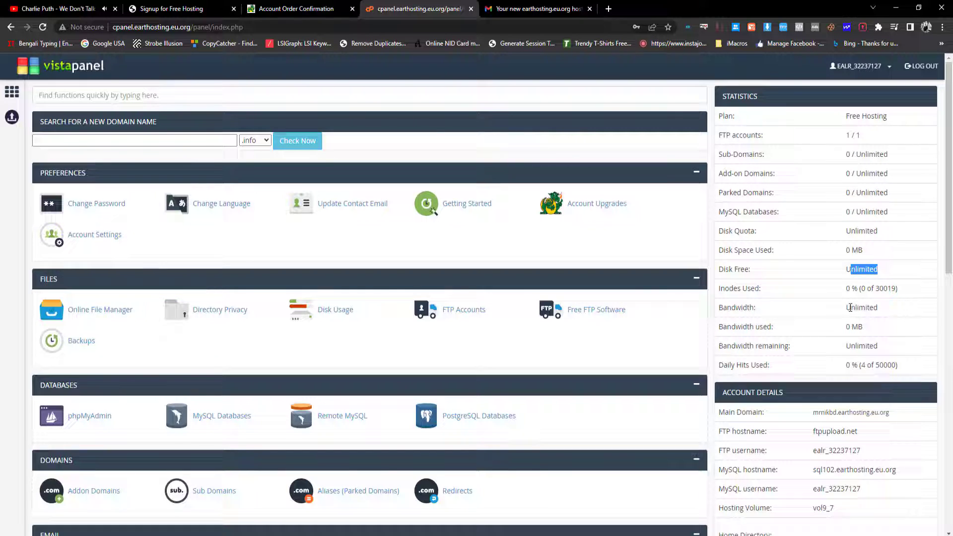
pyautogui.moveTo(850, 307); pyautogui.dragTo(888, 309)
pyautogui.moveTo(853, 349)
pyautogui.mouseDown()
pyautogui.moveTo(900, 353)
pyautogui.moveTo(920, 368)
pyautogui.mouseUp()
pyautogui.click(875, 347)
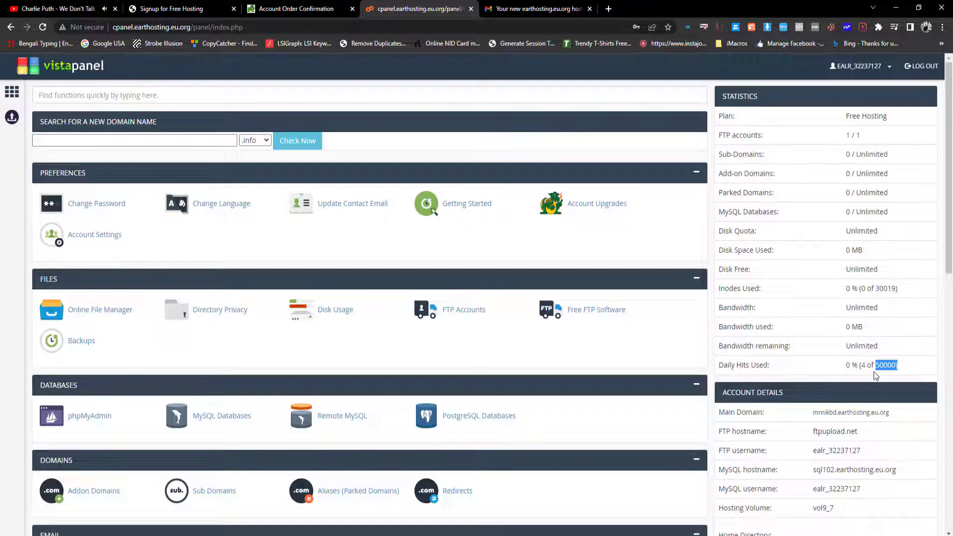
pyautogui.click(875, 376)
pyautogui.scroll(-1, 2, 301)
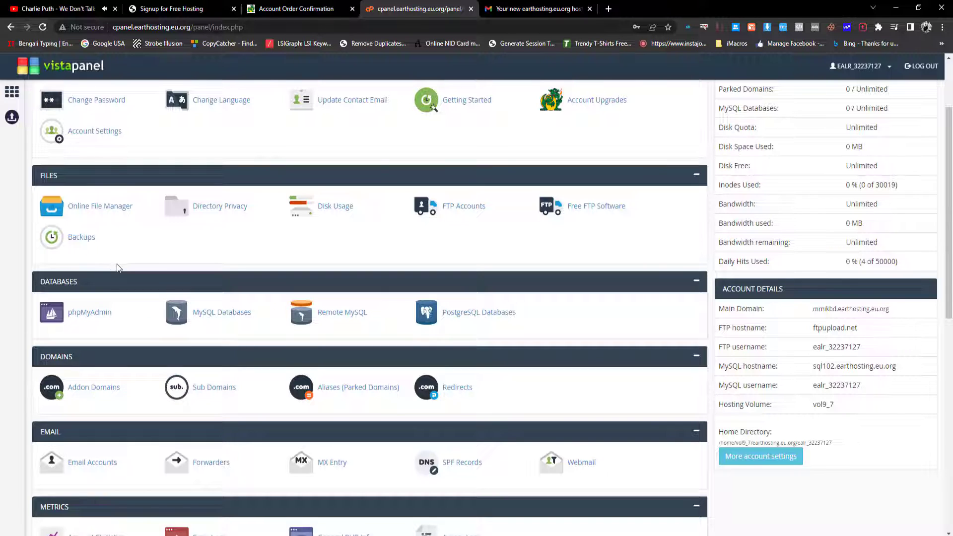
pyautogui.scroll(1, 117, 268)
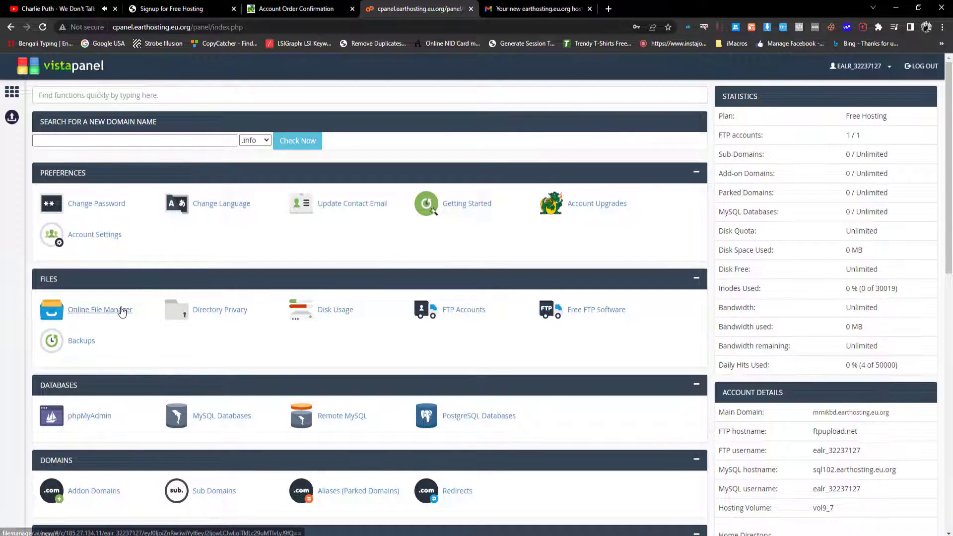
pyautogui.scroll(-2, 355, 379)
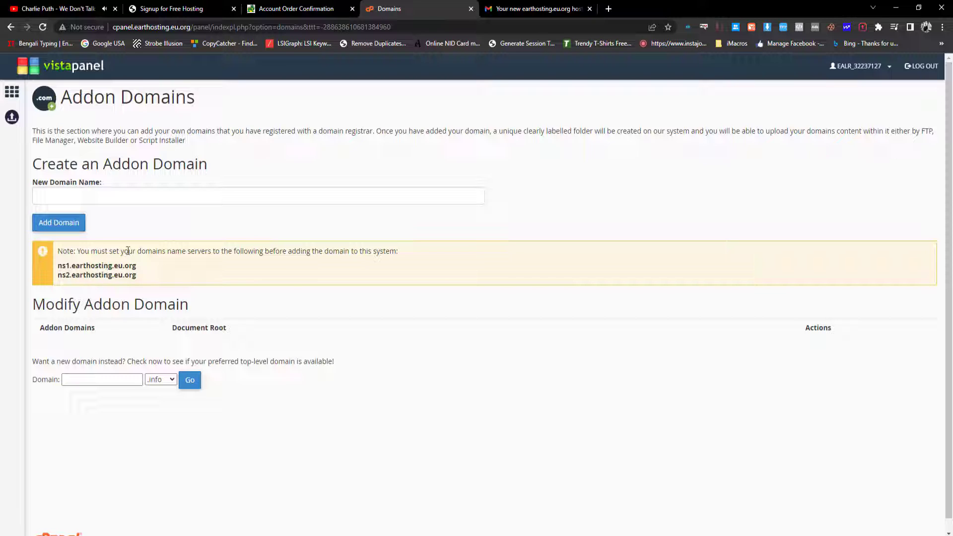
# Step: Open the domain extension list and close it without choosing an extension
pyautogui.click(161, 382)
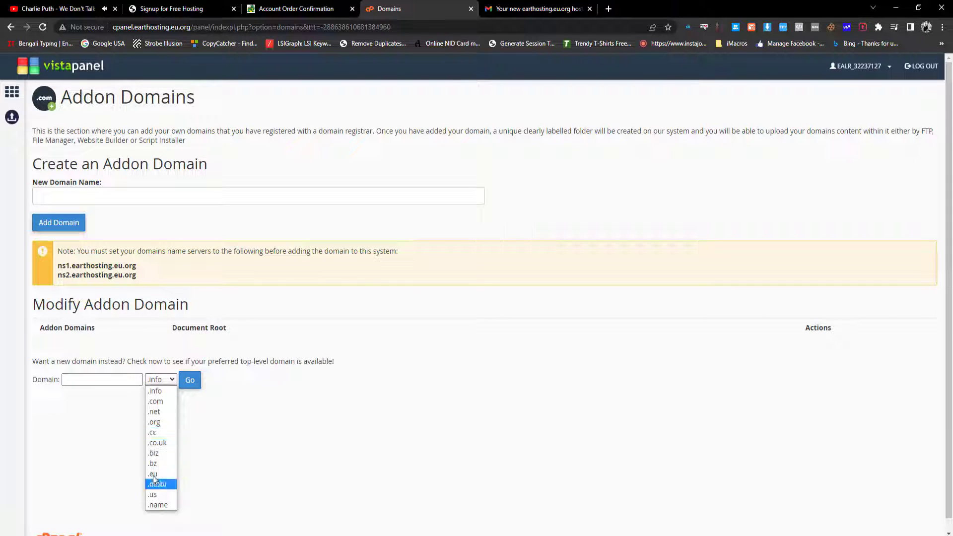
pyautogui.click(208, 450)
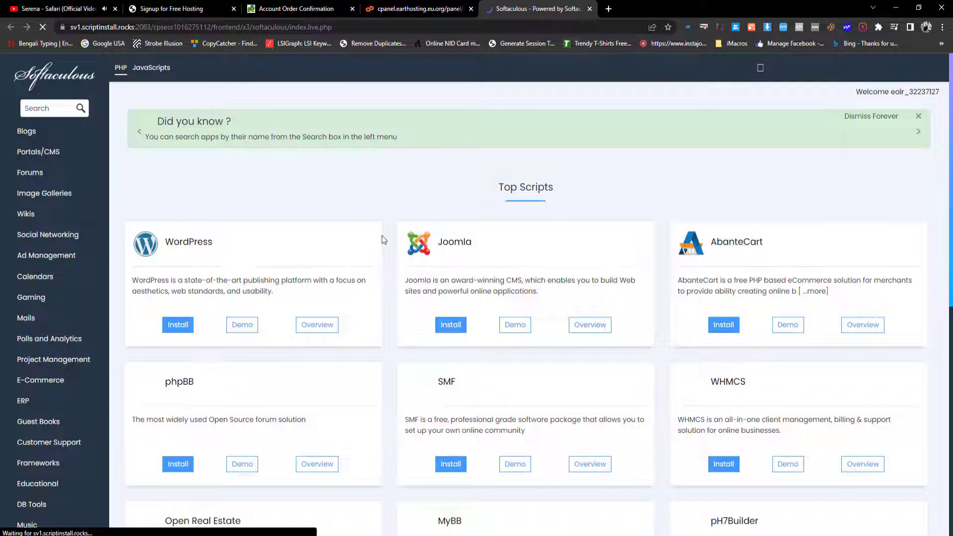
# Step: Start a custom WordPress install in Softaculous and enter ADMIN as the admin username
pyautogui.click(171, 324)
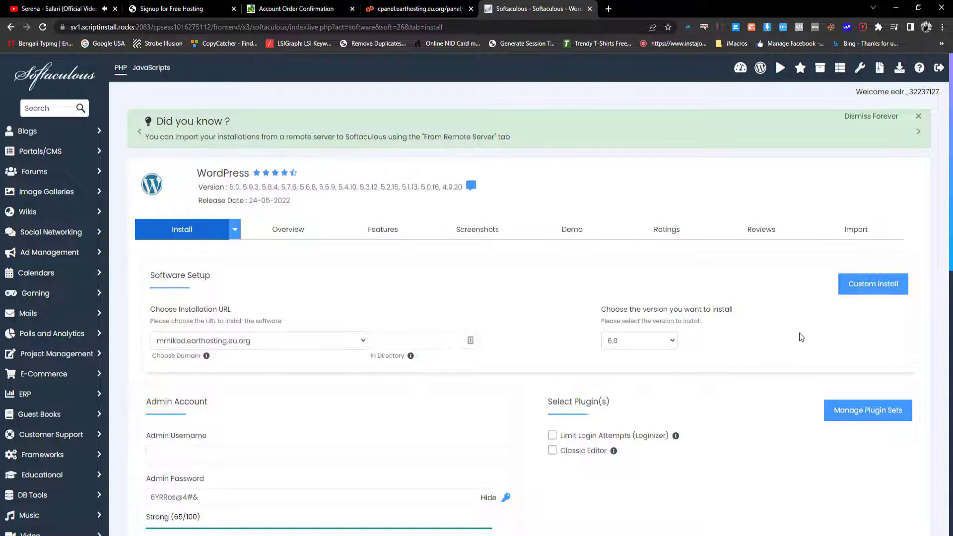
pyautogui.click(872, 283)
pyautogui.scroll(-3, 319, 319)
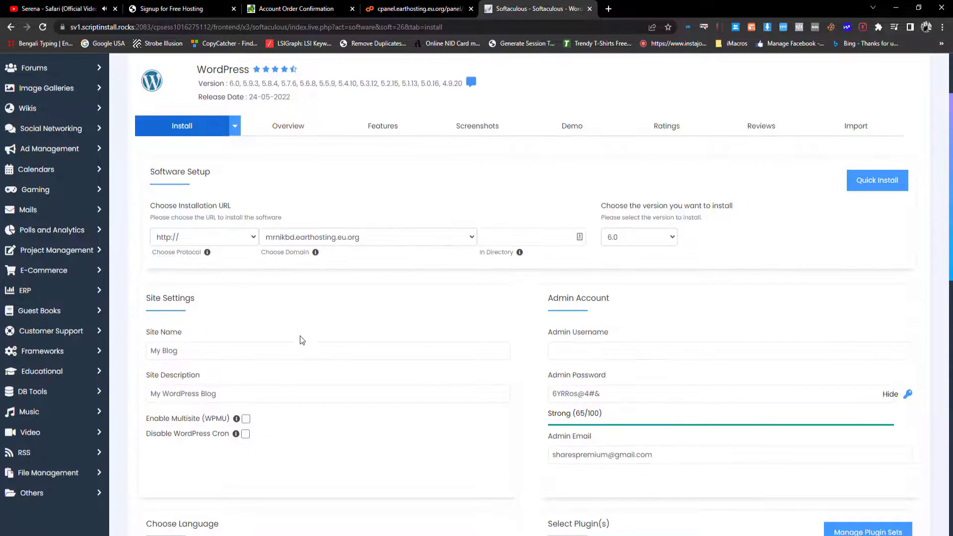
pyautogui.scroll(-3, 266, 368)
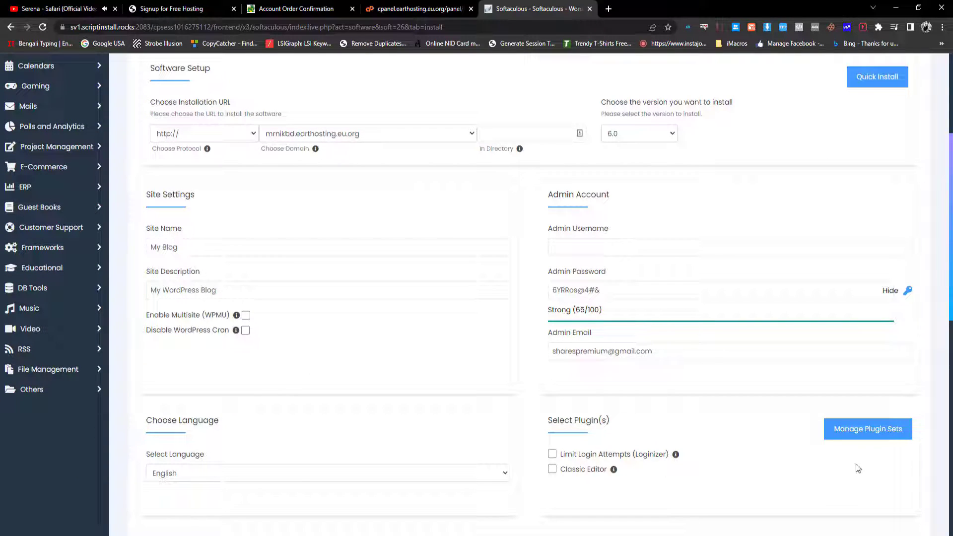
pyautogui.scroll(-5, 745, 447)
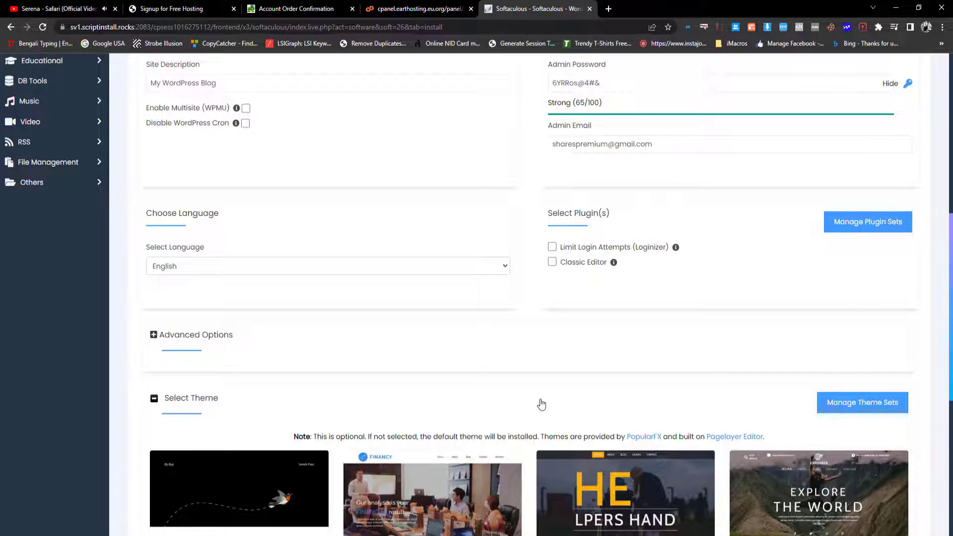
pyautogui.scroll(5, 541, 405)
pyautogui.click(614, 299)
pyautogui.write('ADMIN')
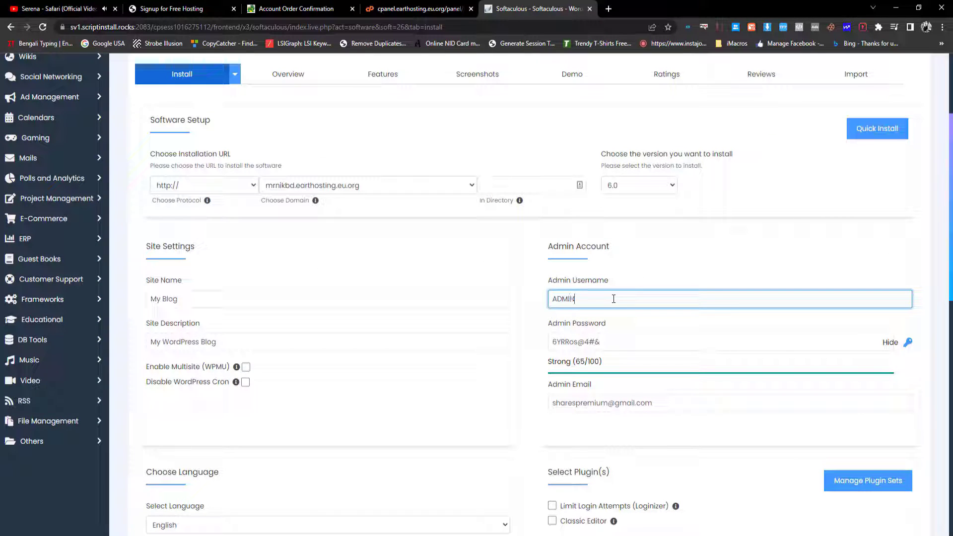
pyautogui.click(203, 186)
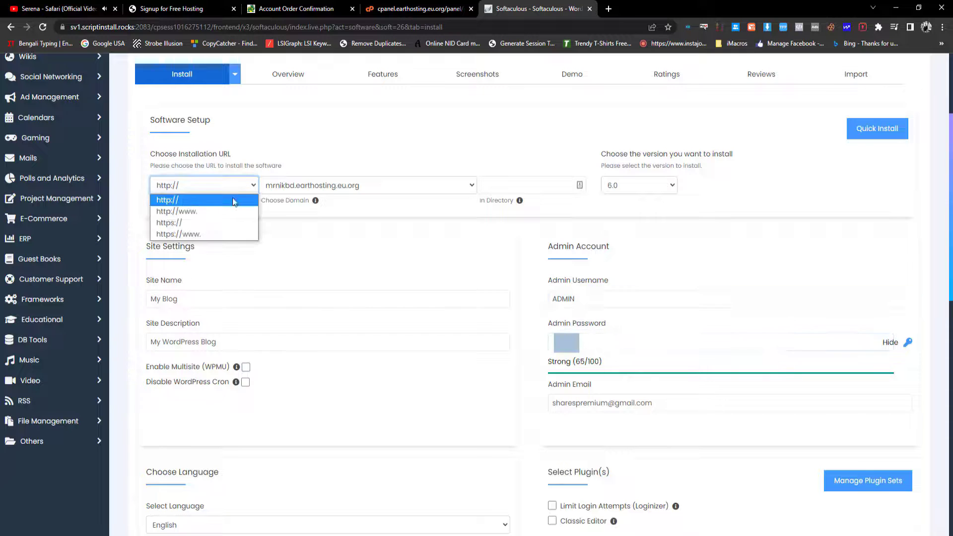
pyautogui.click(213, 224)
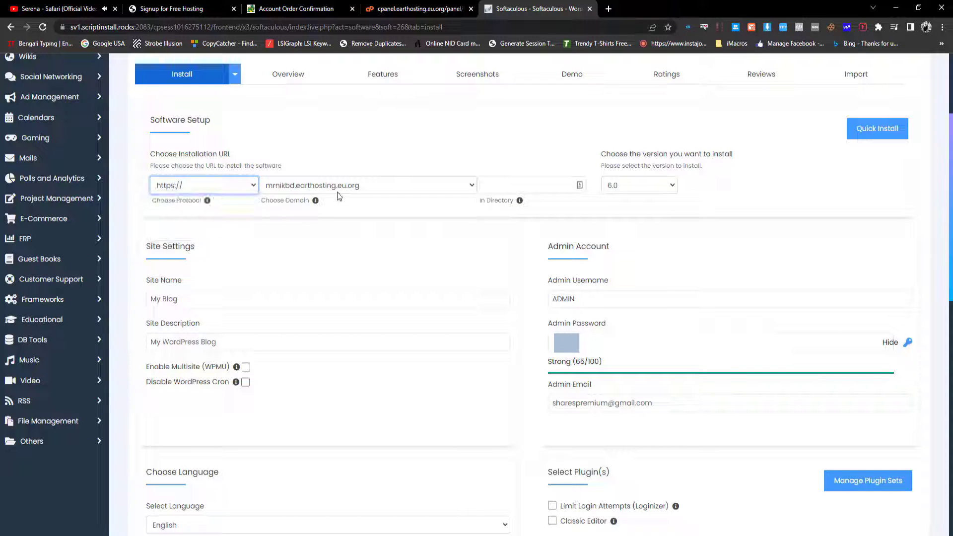
pyautogui.click(263, 298)
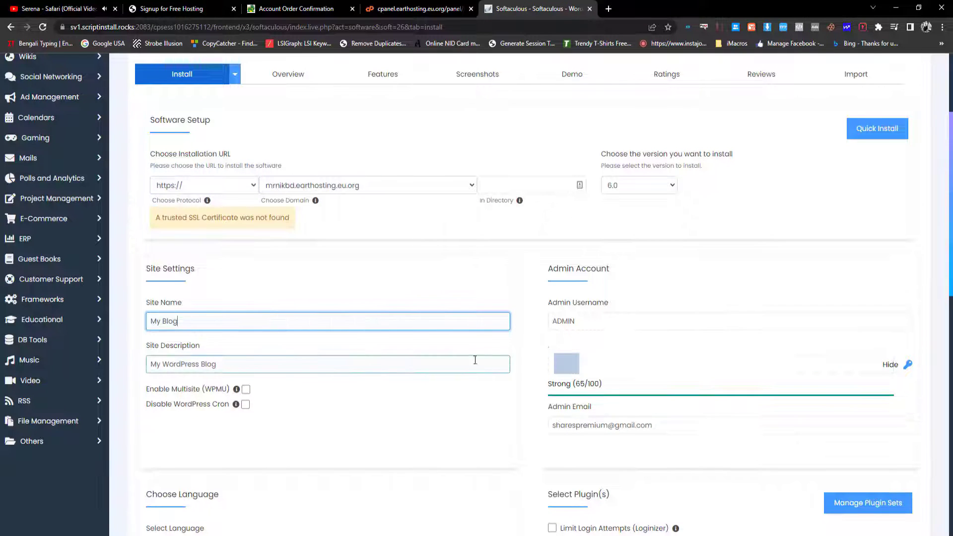
pyautogui.click(233, 187)
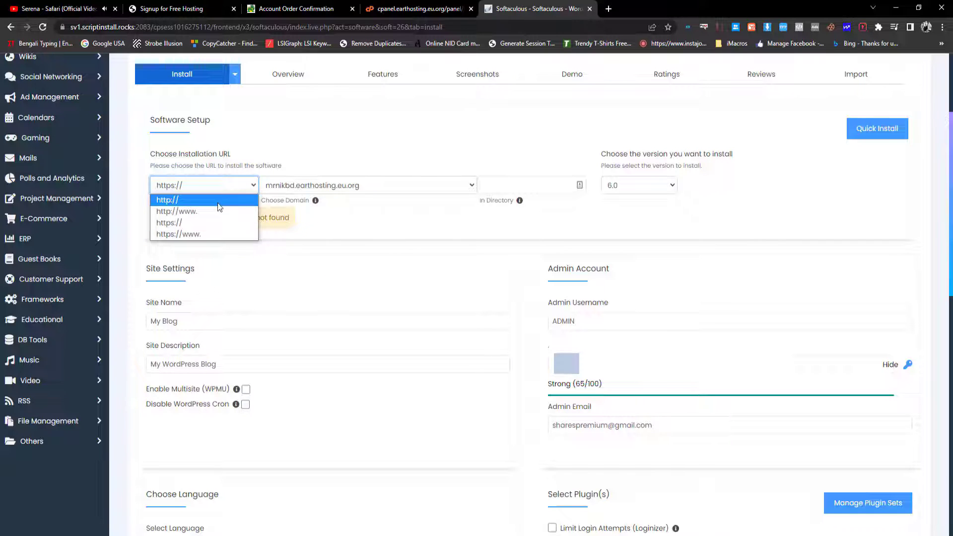
pyautogui.click(218, 203)
pyautogui.scroll(-5, 459, 357)
pyautogui.scroll(-3, 460, 357)
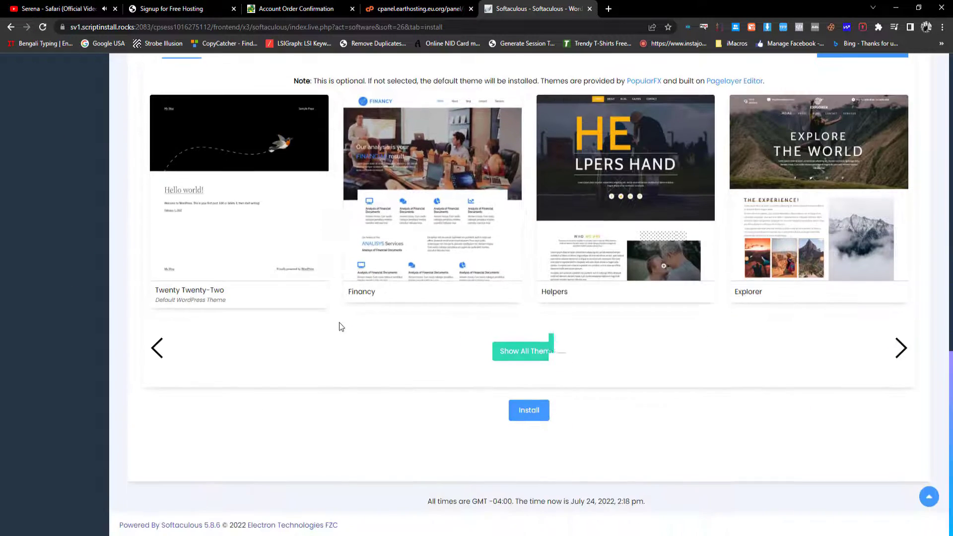
pyautogui.scroll(1, 338, 322)
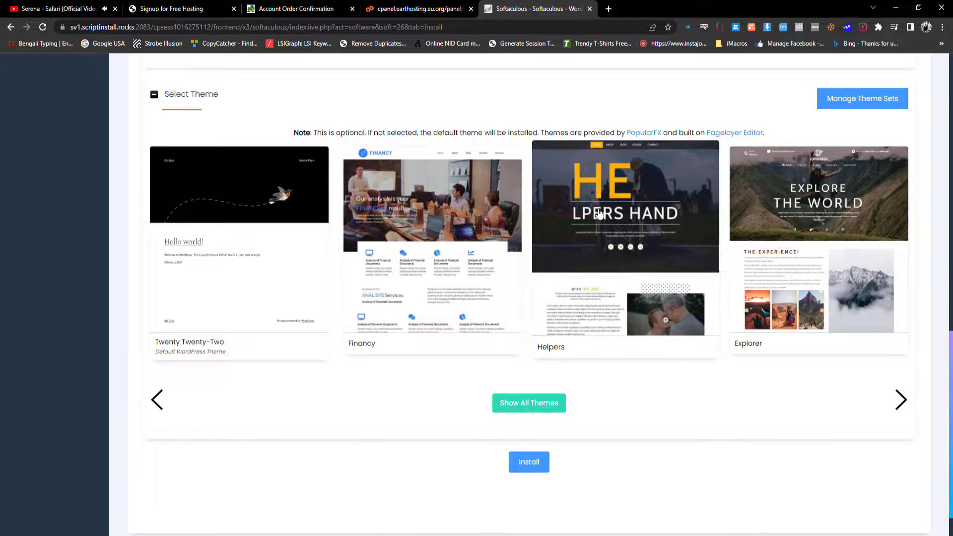
# Step: Select the Explorer theme, accept the image copyright notice, and install WordPress
pyautogui.click(759, 220)
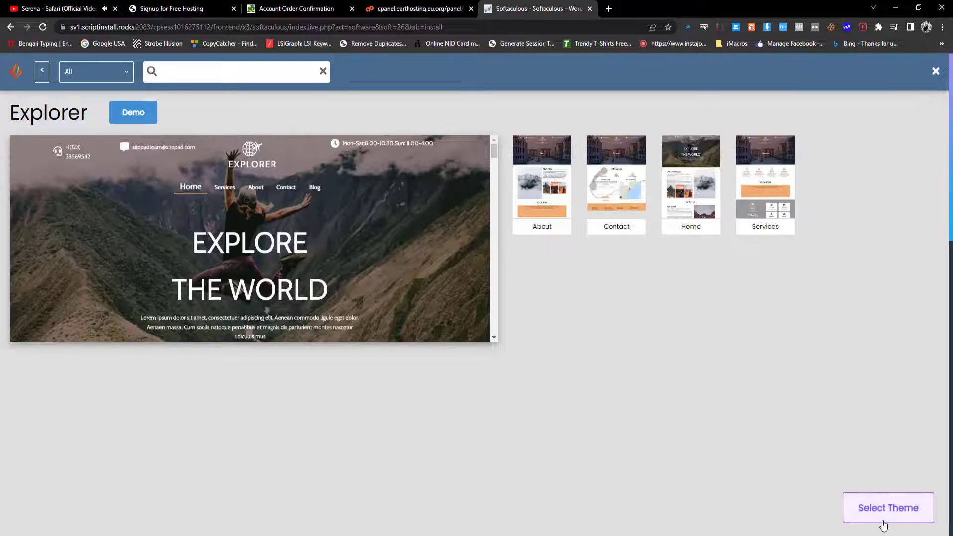
pyautogui.click(883, 525)
pyautogui.click(544, 360)
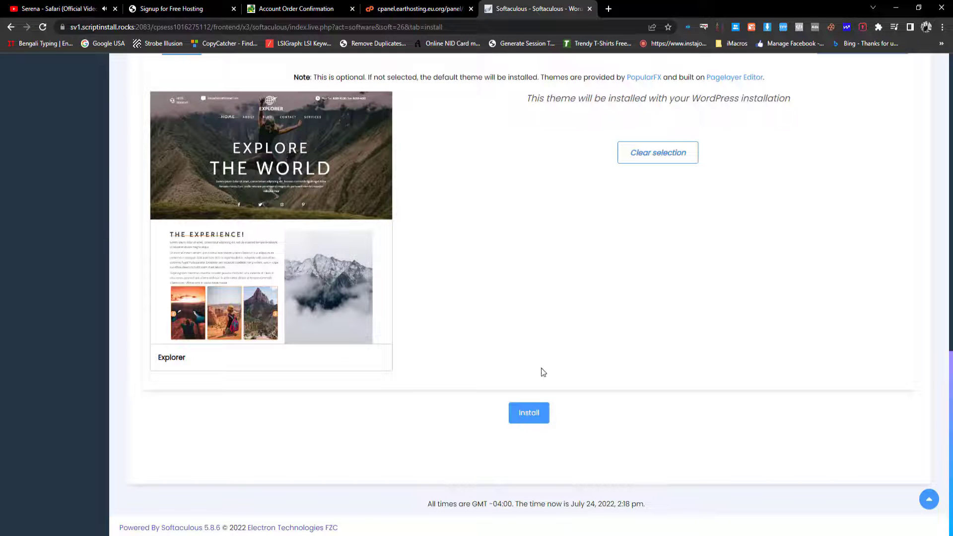
pyautogui.click(533, 417)
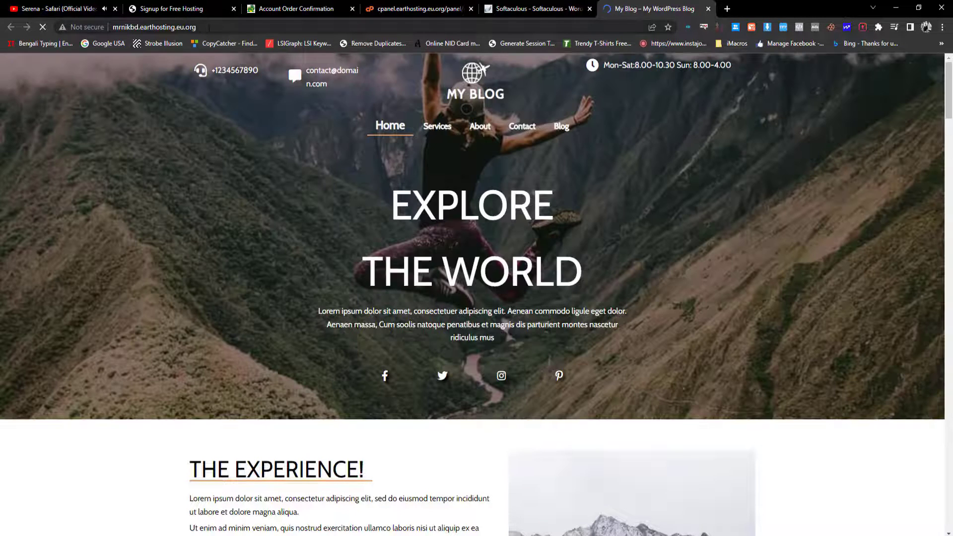
# Step: Highlight the new My Blog site's web address, then clear the selection
pyautogui.moveTo(196, 26); pyautogui.dragTo(125, 27)
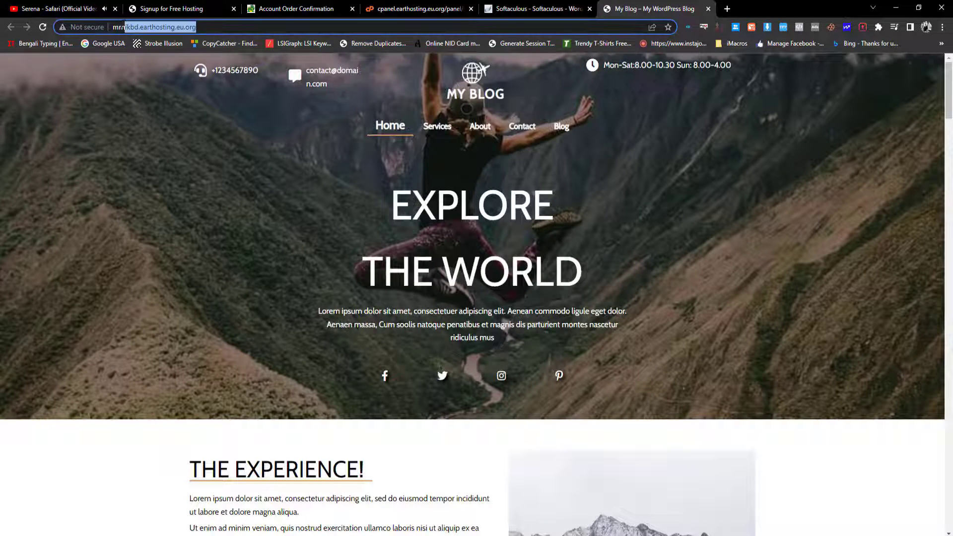
pyautogui.click(330, 168)
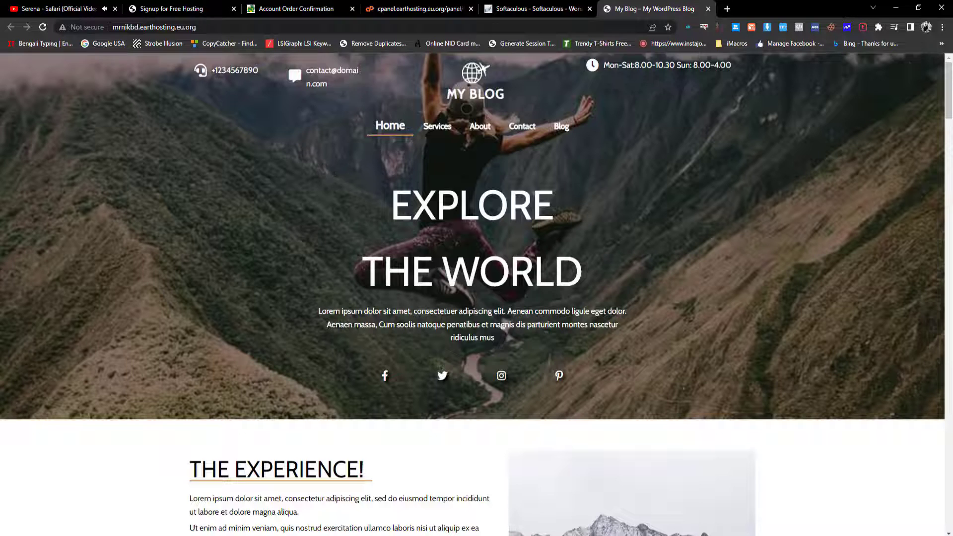
pyautogui.scroll(-2, 320, 170)
pyautogui.scroll(-3, 319, 170)
pyautogui.scroll(-3, 268, 239)
pyautogui.scroll(-2, 250, 309)
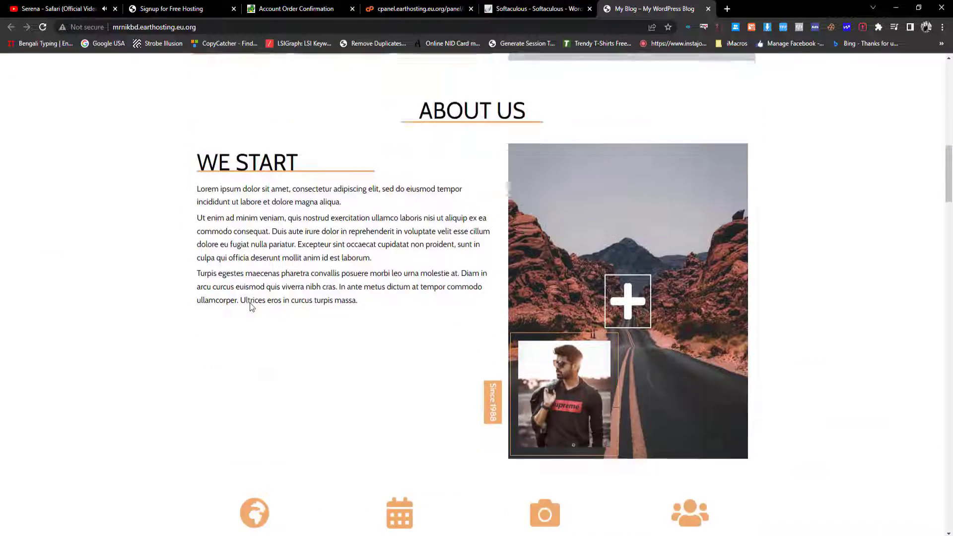
pyautogui.scroll(-2, 385, 289)
pyautogui.scroll(-1, 357, 273)
pyautogui.scroll(-1, 378, 273)
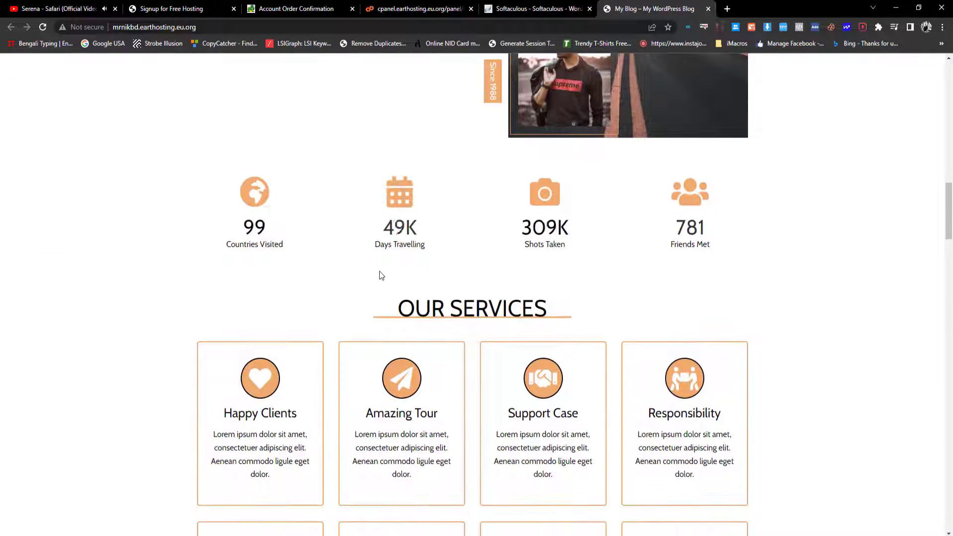
pyautogui.scroll(-2, 237, 280)
pyautogui.scroll(-1, 236, 280)
pyautogui.scroll(-2, 452, 313)
pyautogui.scroll(-5, 305, 304)
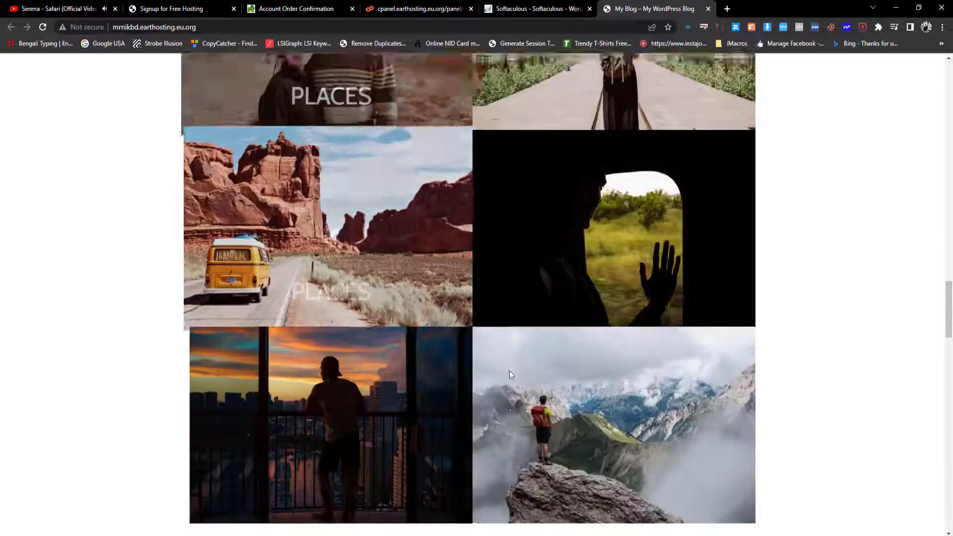
pyautogui.scroll(-3, 571, 346)
pyautogui.click(536, 8)
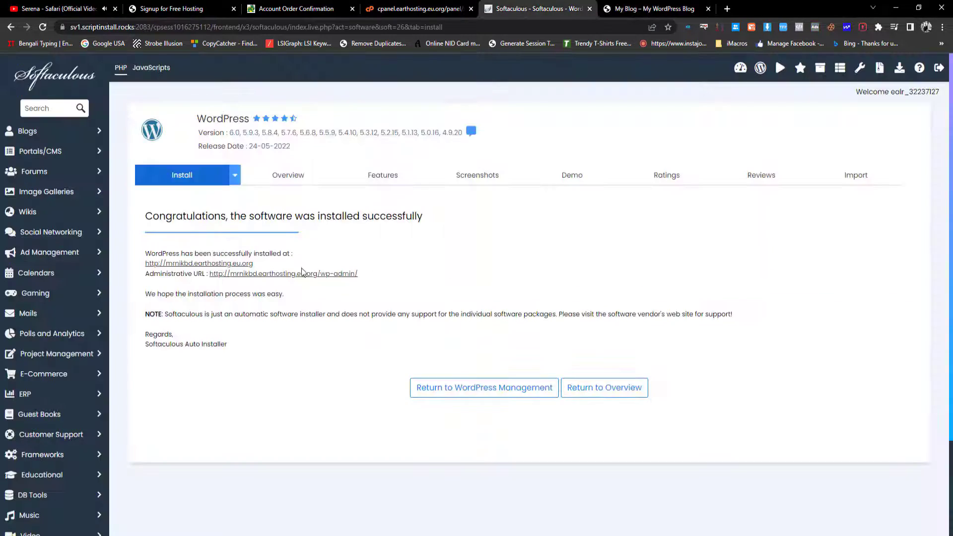